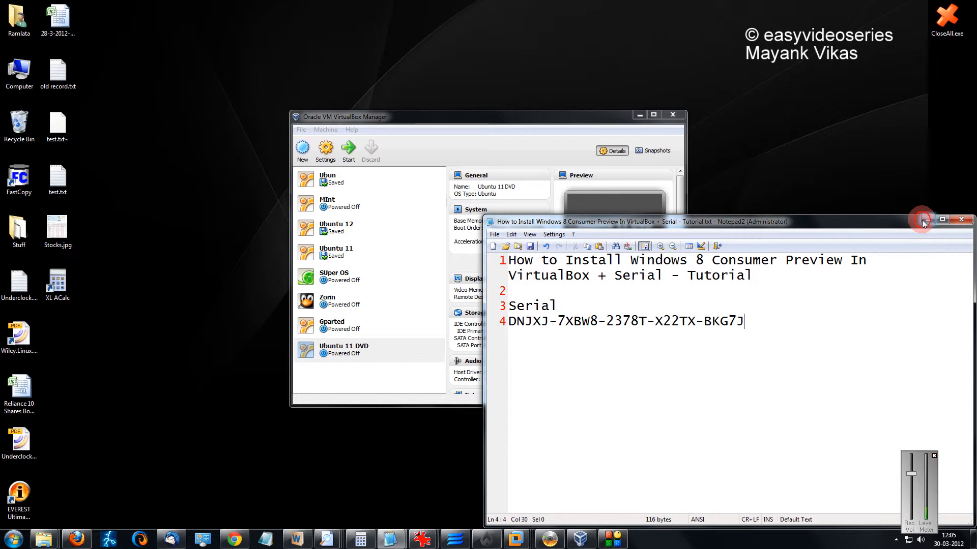
- Minimize the Notepad2 notes and drag the VirtualBox Manager window further into view
{"action": "left_click", "coordinate": [927, 219]}
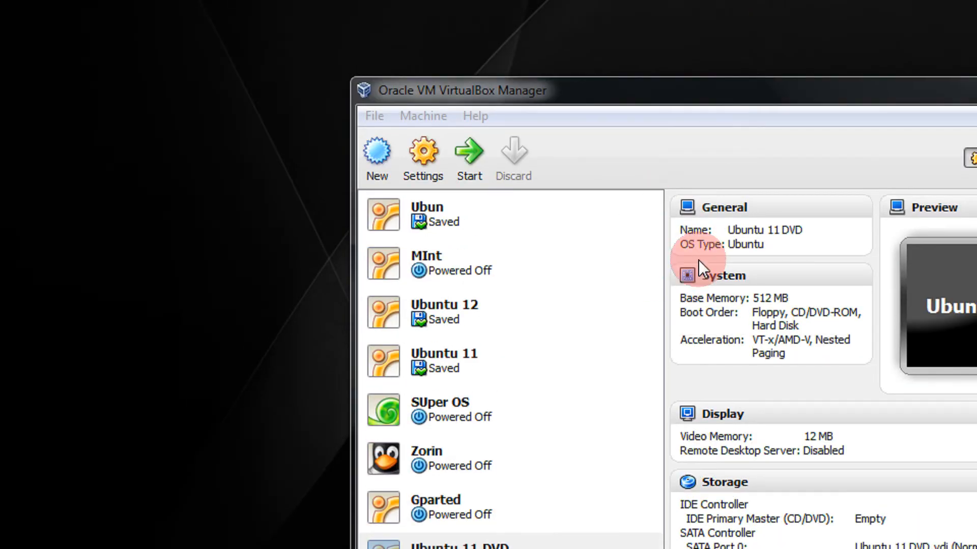
{"action": "left_click_drag", "start_coordinate": [655, 95], "coordinate": [614, 86]}
- Create a new VM named 'Windows 8 CP', type Windows 8, with 1024 MB memory
{"action": "left_click", "coordinate": [335, 154]}
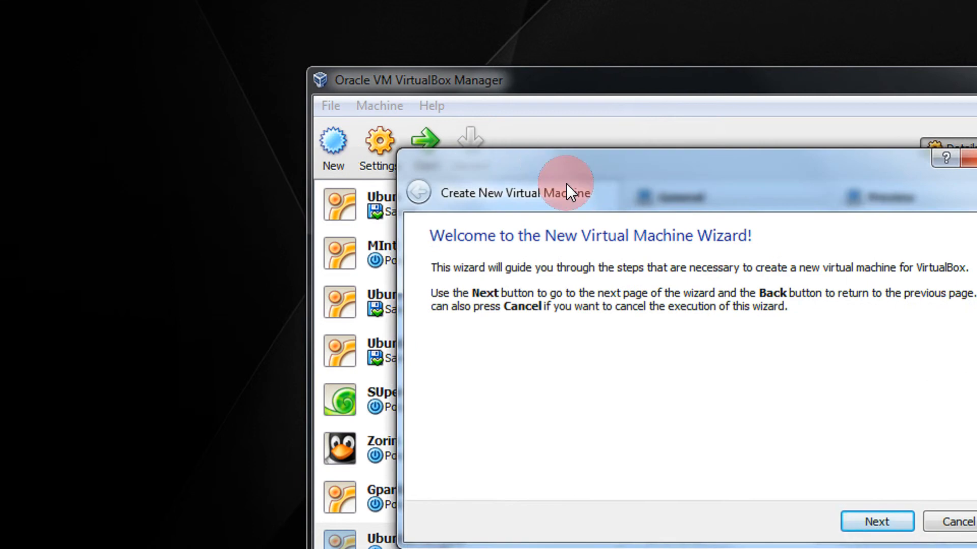
{"action": "left_click_drag", "start_coordinate": [522, 150], "coordinate": [387, 75]}
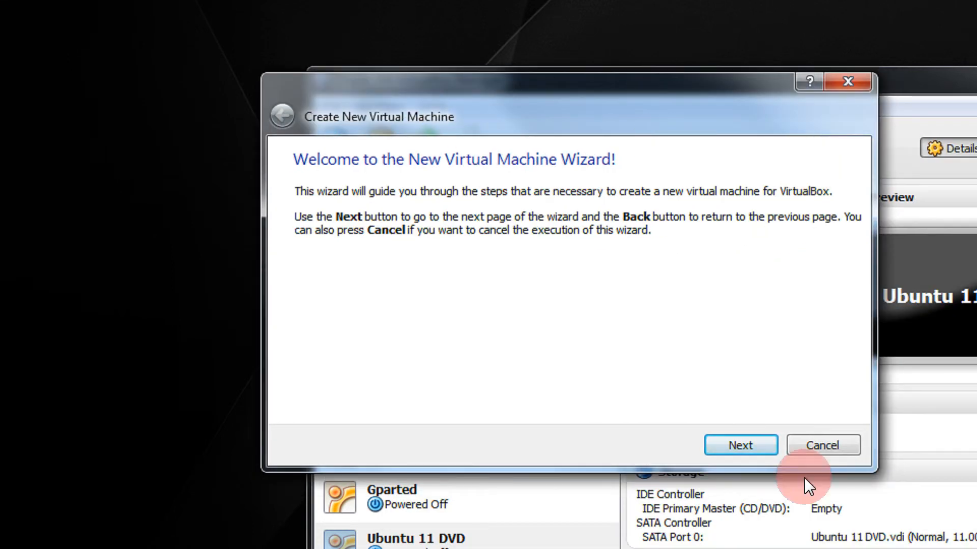
{"action": "left_click", "coordinate": [734, 450]}
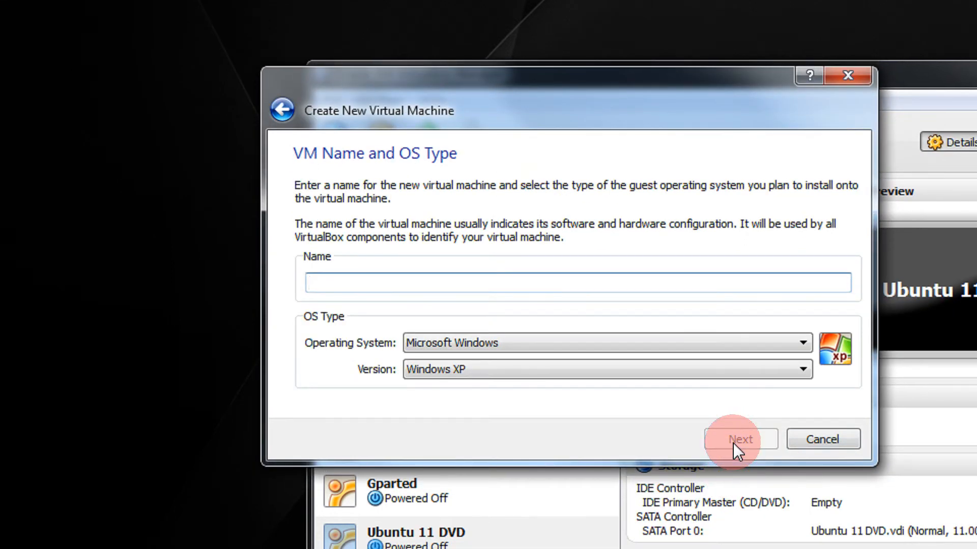
{"action": "type", "text": "Windows 8 "}
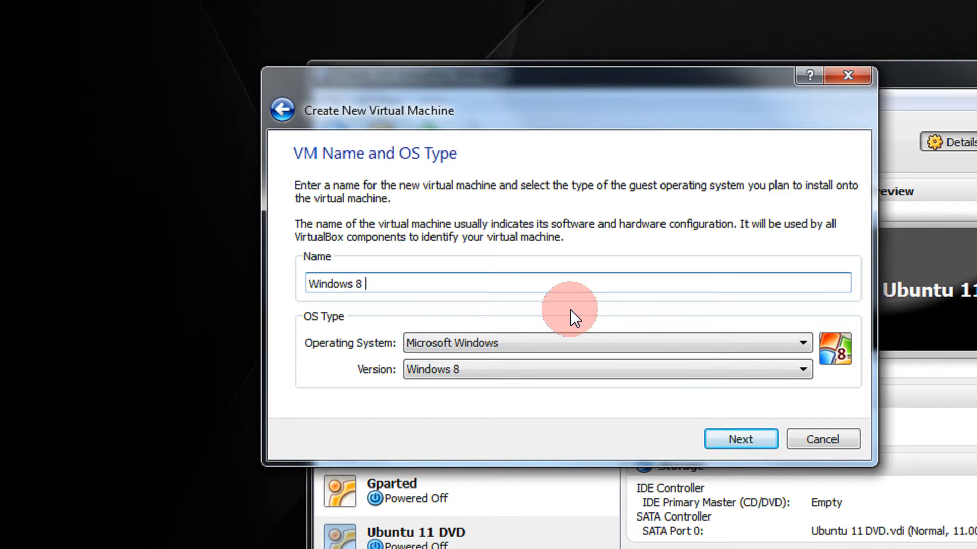
{"action": "type", "text": "CP"}
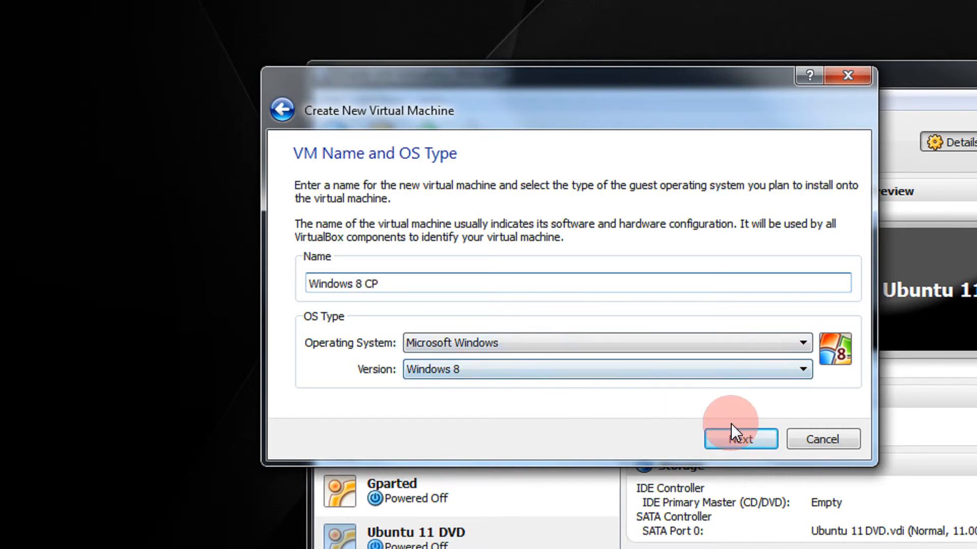
{"action": "left_click", "coordinate": [738, 439]}
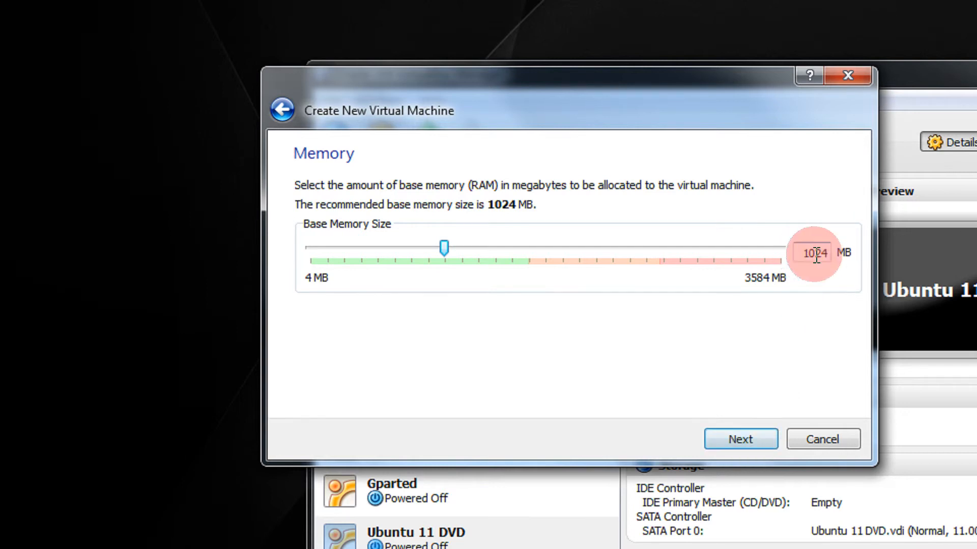
{"action": "left_click", "coordinate": [732, 439]}
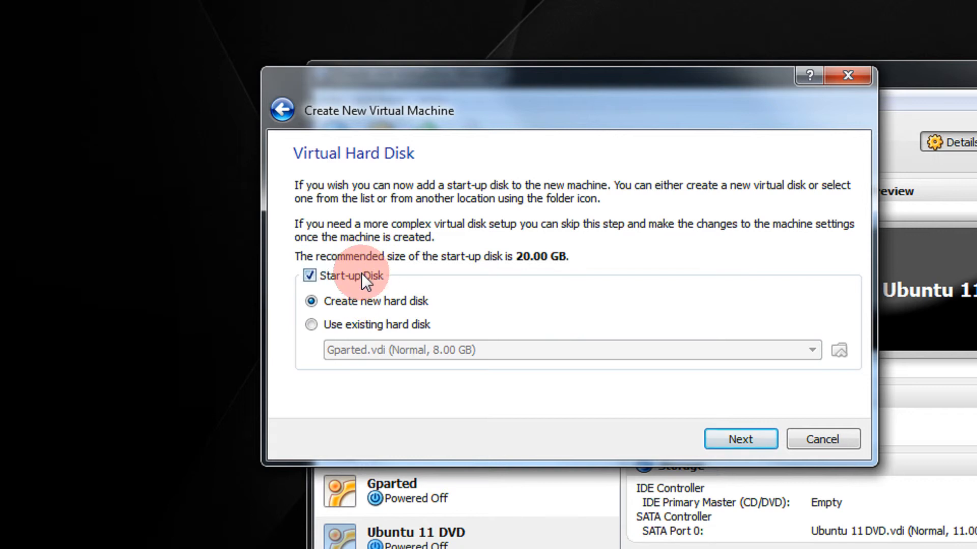
- Start a new start-up hard disk, keeping VDI type and dynamically allocated storage
{"action": "left_click", "coordinate": [745, 438]}
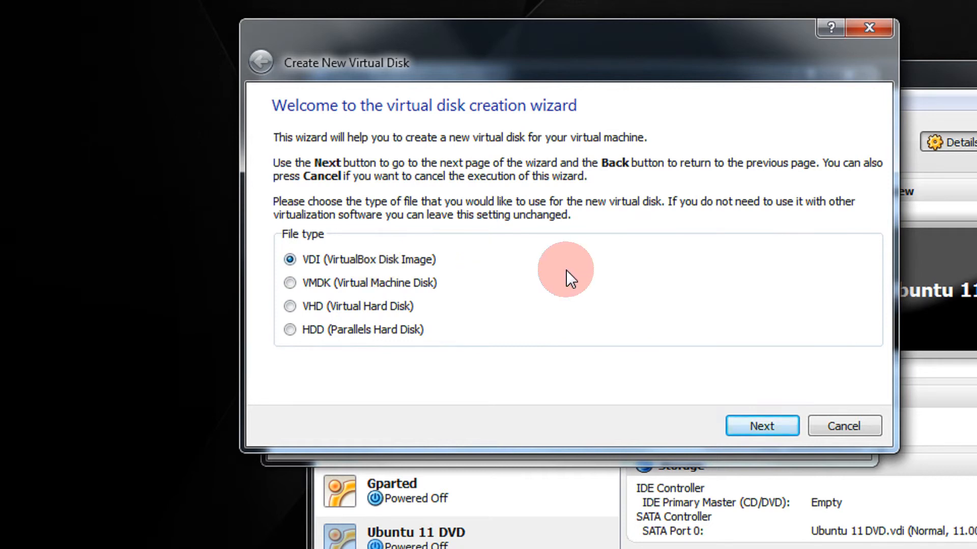
{"action": "left_click", "coordinate": [768, 426]}
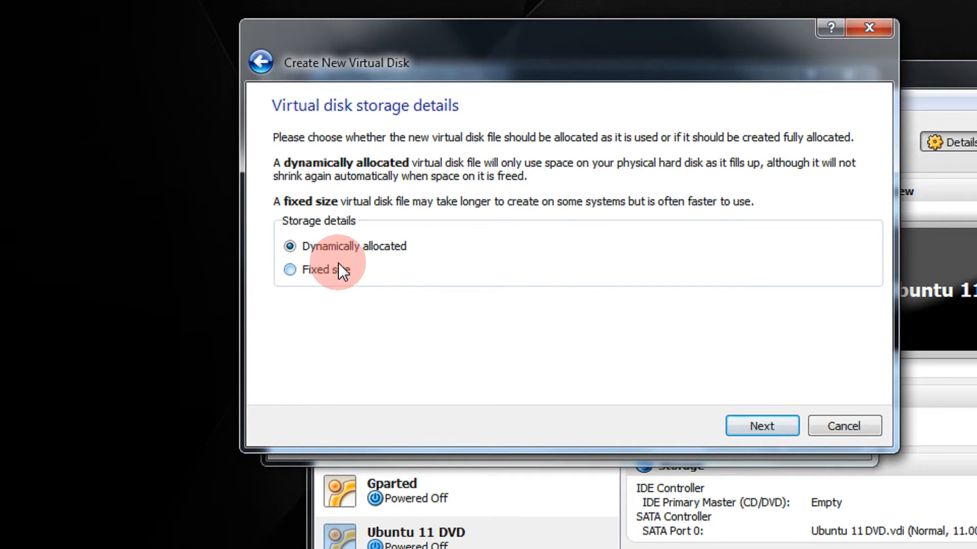
{"action": "left_click", "coordinate": [773, 423]}
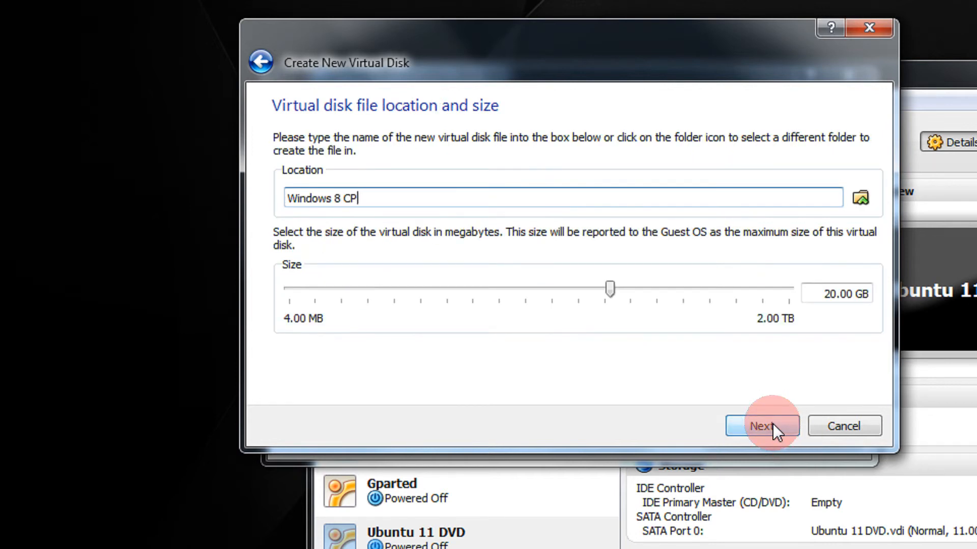
- Browse the disk file location to the Virtual folder on drive G:
{"action": "left_click", "coordinate": [861, 198]}
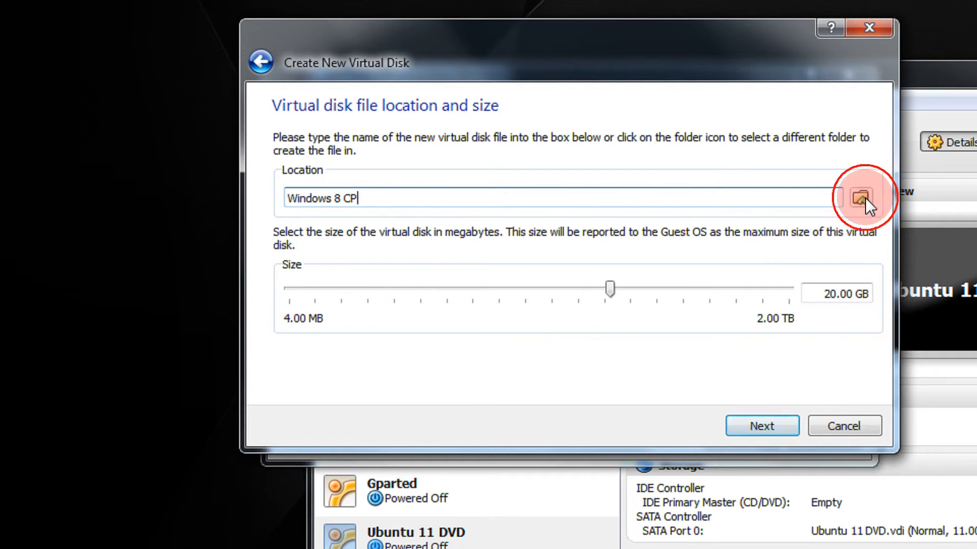
{"action": "left_click", "coordinate": [539, 71]}
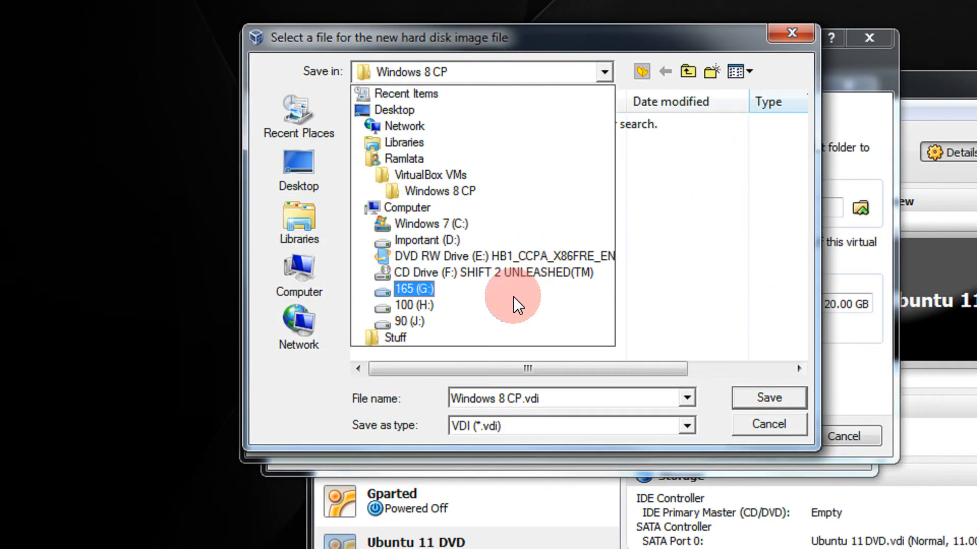
{"action": "left_click", "coordinate": [499, 291]}
{"action": "left_click", "coordinate": [455, 318]}
{"action": "scroll", "coordinate": [451, 312], "scroll_direction": "down", "scroll_amount": 1}
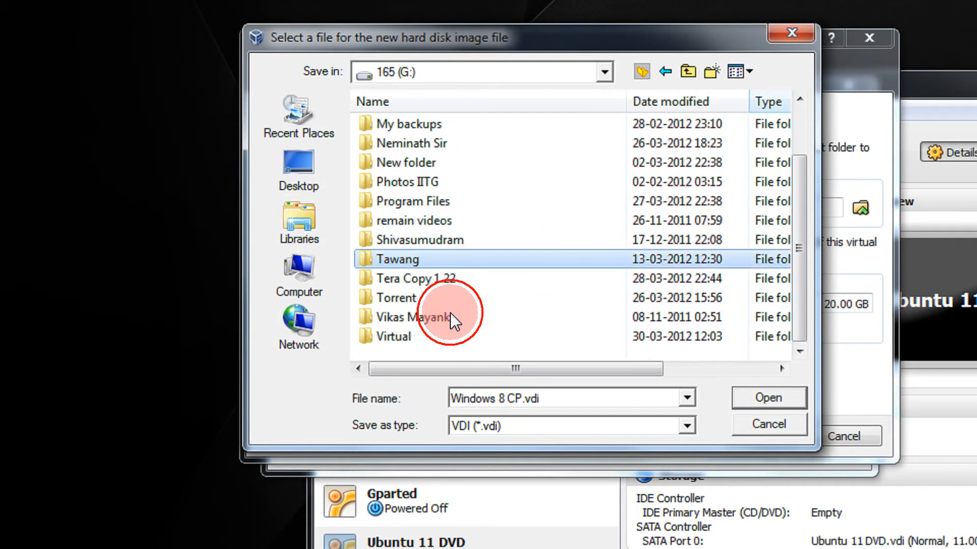
{"action": "double_click", "coordinate": [432, 334]}
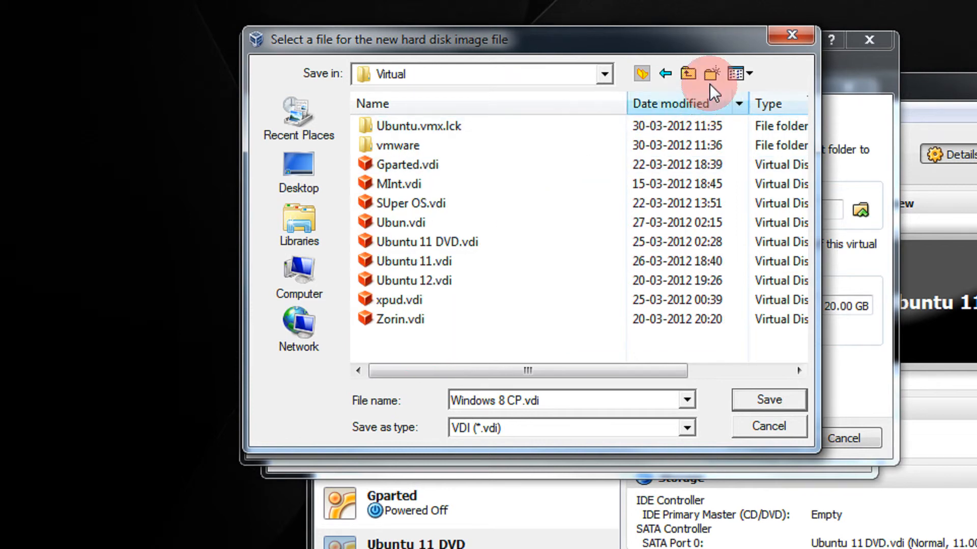
- Create a 'WIN 8' folder in G:\Virtual and save the disk file there
{"action": "left_click", "coordinate": [711, 75]}
{"action": "type", "text": "wIN"}
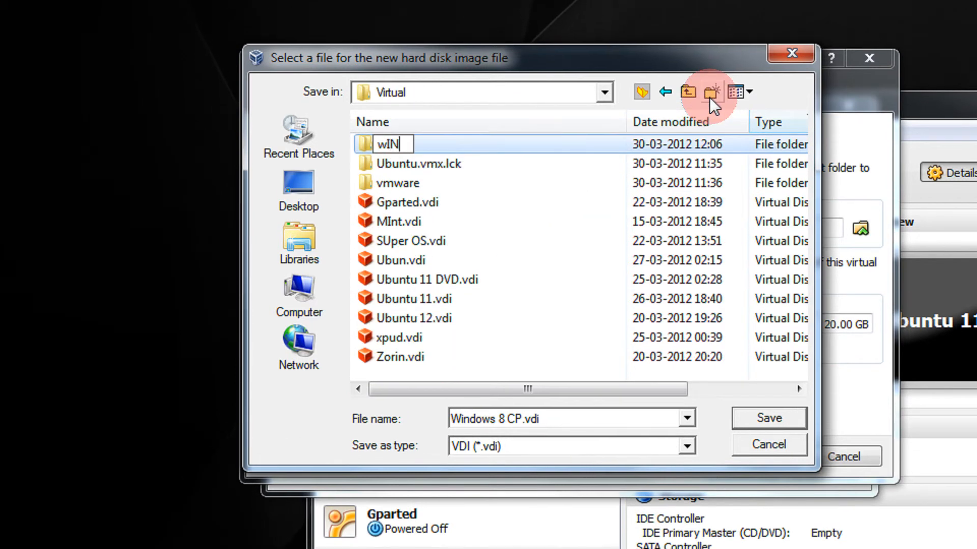
{"action": "type", "text": " 8"}
{"action": "key", "text": "Home"}
{"action": "key", "text": "Delete"}
{"action": "type", "text": "W"}
{"action": "key", "text": "Return"}
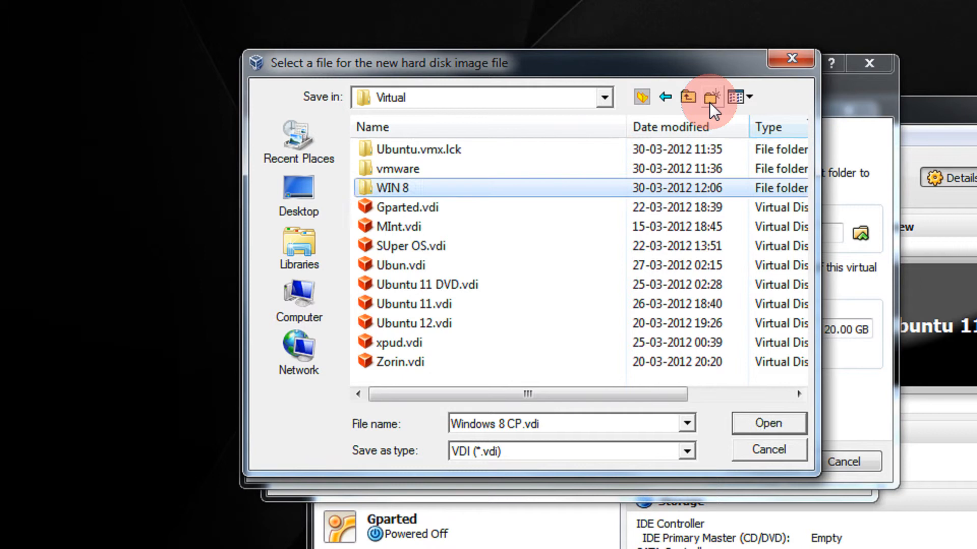
{"action": "key", "text": "Return"}
{"action": "left_click", "coordinate": [637, 421]}
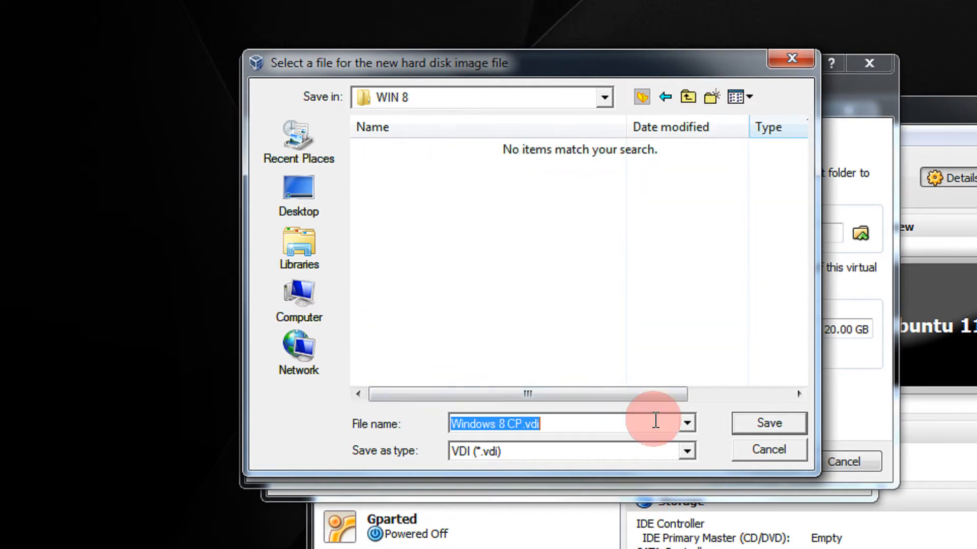
{"action": "left_click", "coordinate": [769, 423]}
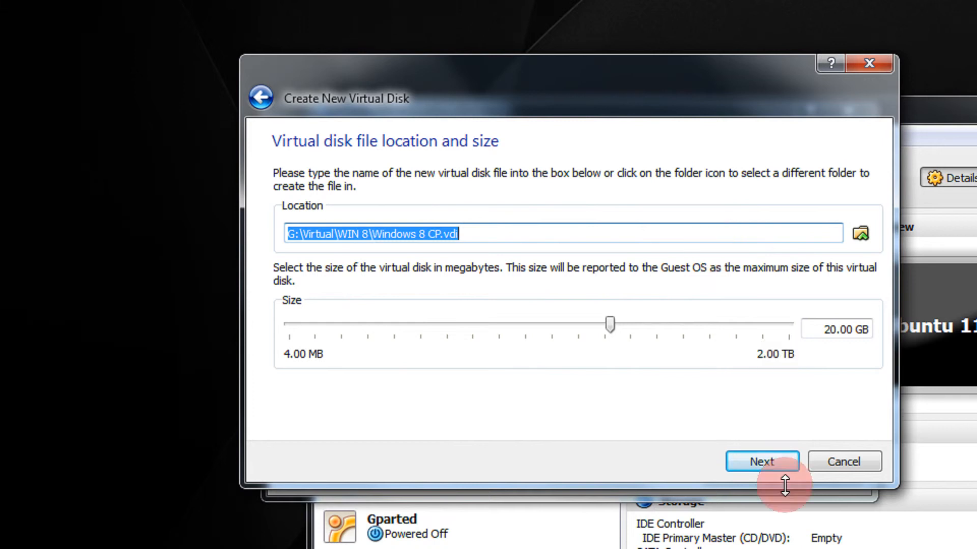
- Create the 20 GB virtual disk and finish creating the Windows 8 CP machine
{"action": "left_click", "coordinate": [762, 461]}
{"action": "left_click", "coordinate": [767, 446]}
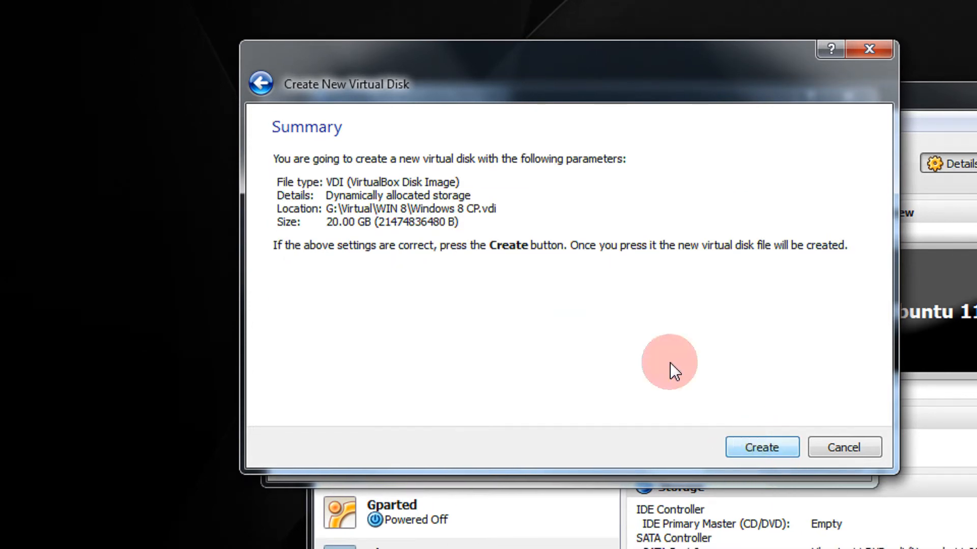
{"action": "left_click", "coordinate": [261, 84]}
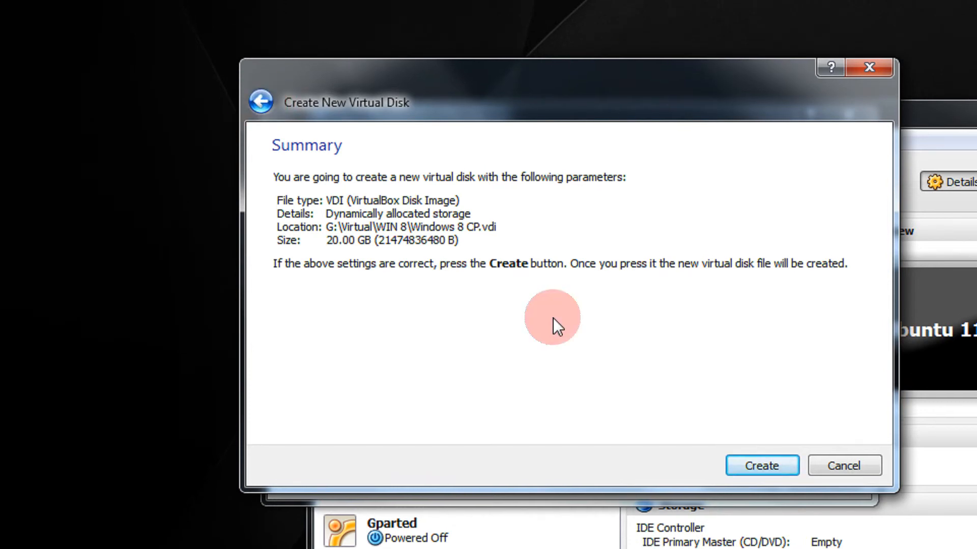
{"action": "left_click", "coordinate": [747, 456]}
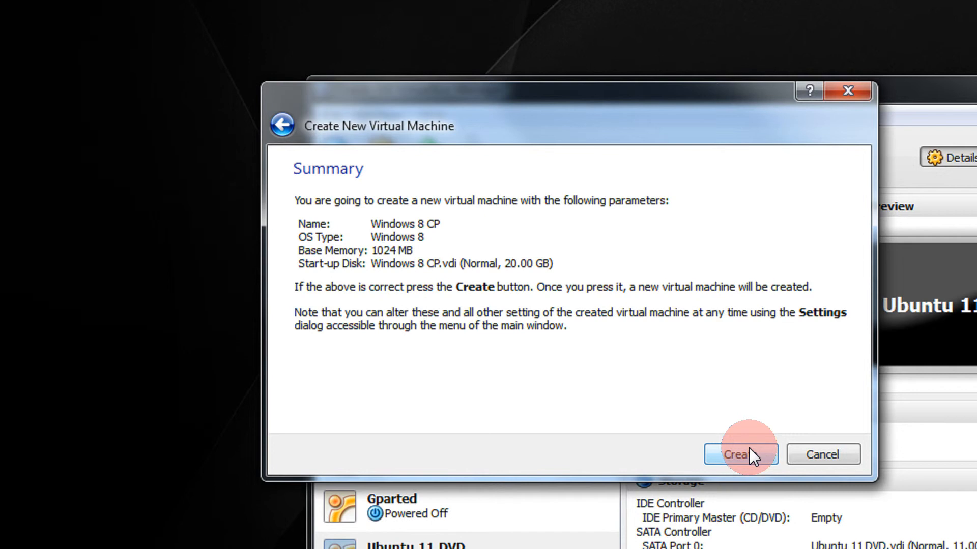
{"action": "left_click", "coordinate": [744, 457]}
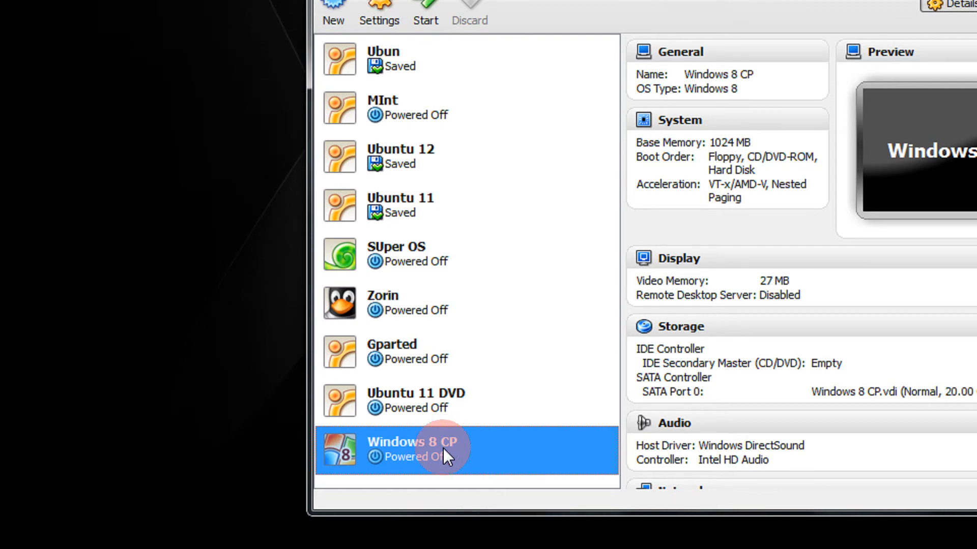
- Open Windows 8 CP's settings, check General's Advanced and Description tabs, then select System
{"action": "right_click", "coordinate": [443, 456]}
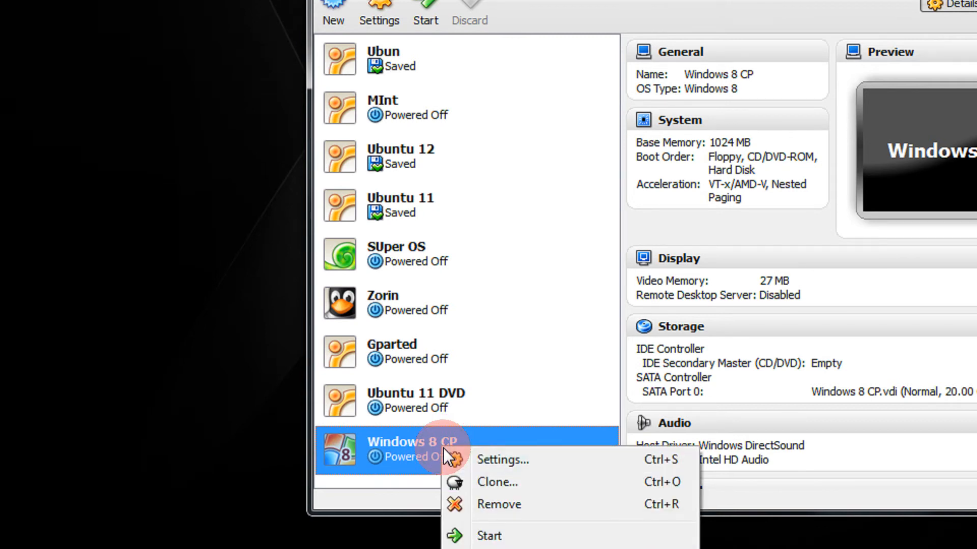
{"action": "right_click", "coordinate": [425, 449]}
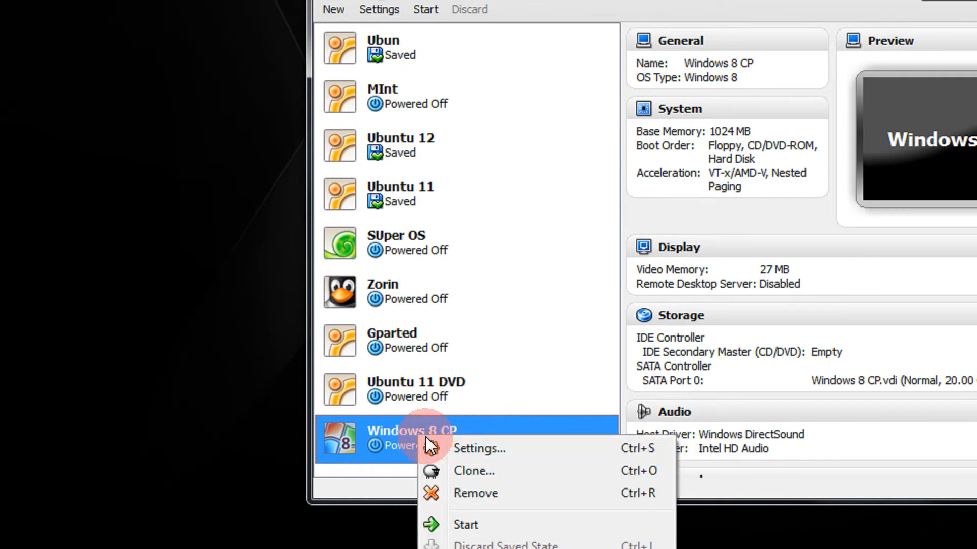
{"action": "left_click", "coordinate": [514, 448]}
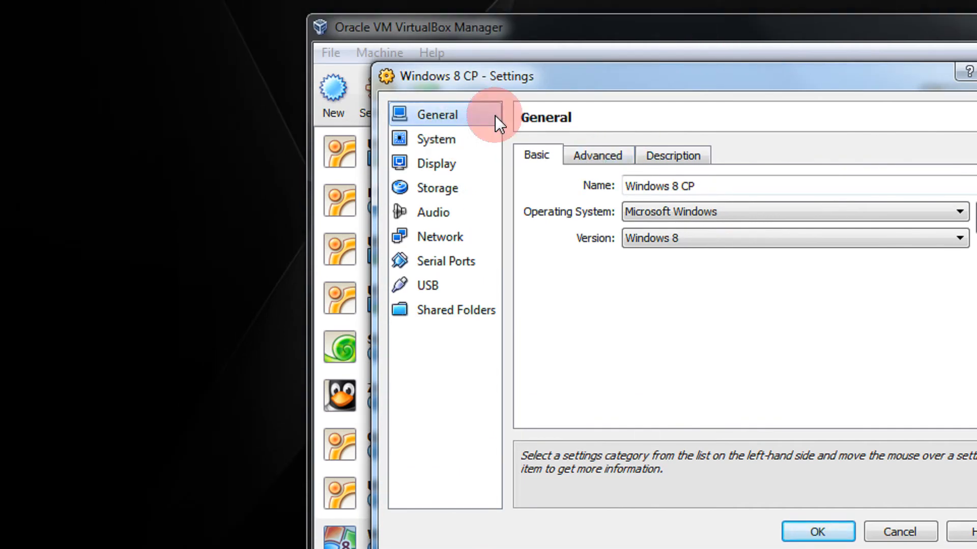
{"action": "left_click", "coordinate": [600, 155]}
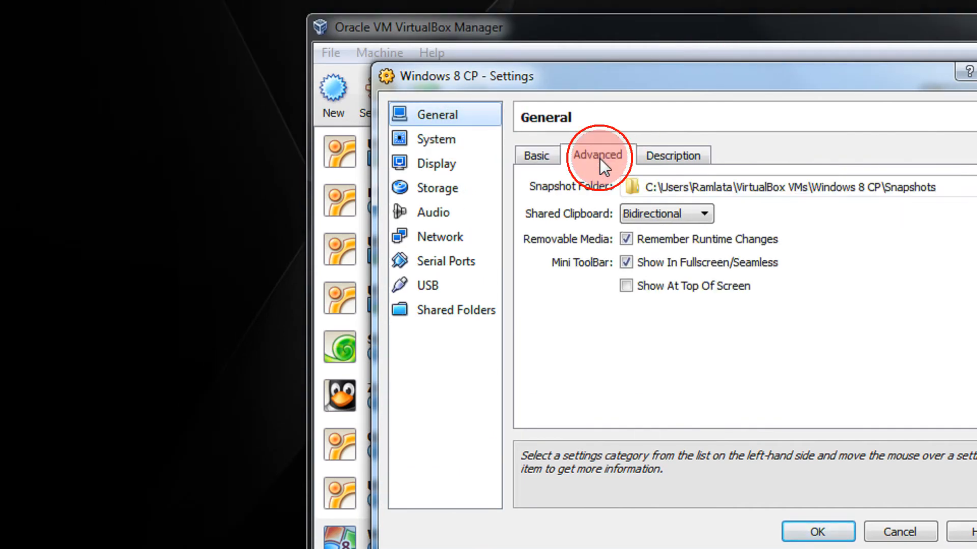
{"action": "left_click", "coordinate": [672, 156]}
{"action": "left_click", "coordinate": [447, 142]}
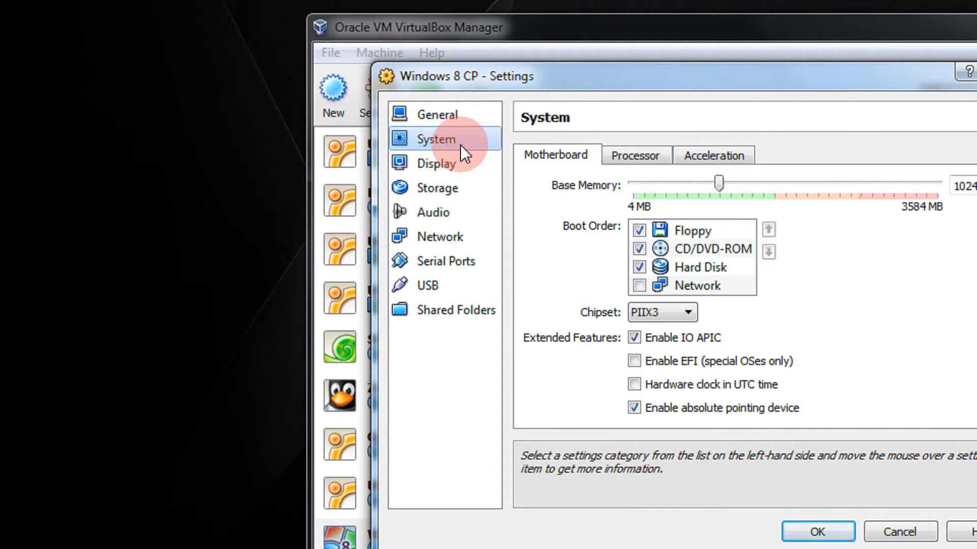
- Uncheck Floppy in the boot order and enable PAE/NX on the Processor tab
{"action": "left_click", "coordinate": [639, 231]}
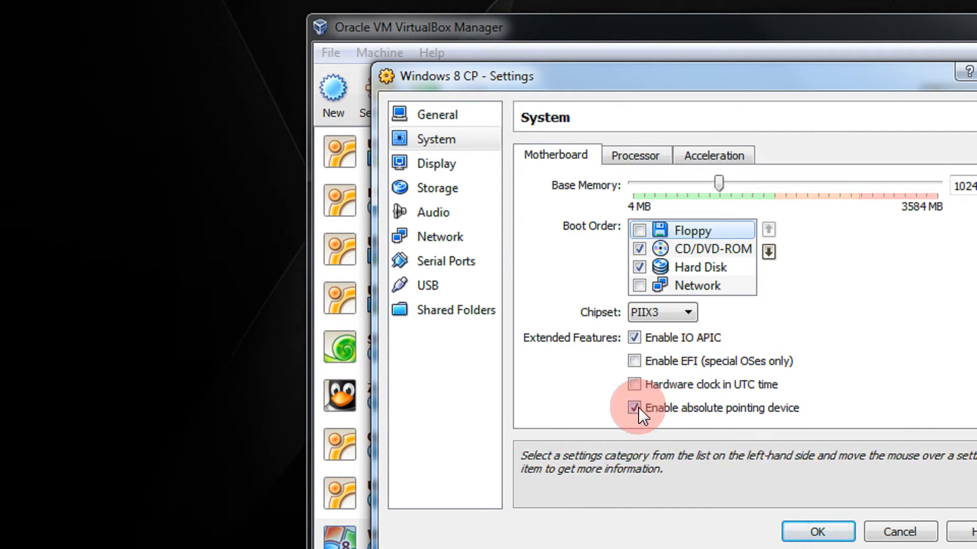
{"action": "left_click", "coordinate": [633, 159]}
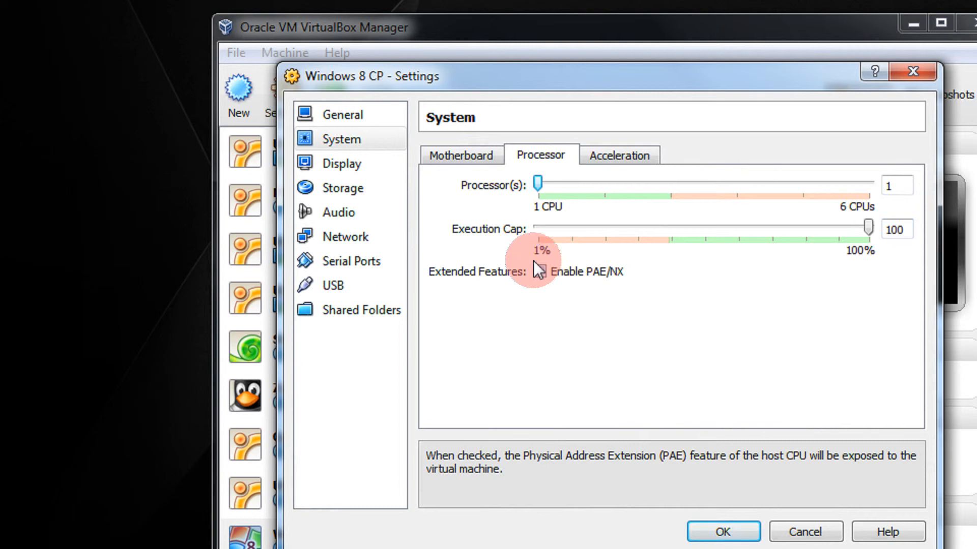
{"action": "left_click", "coordinate": [539, 272]}
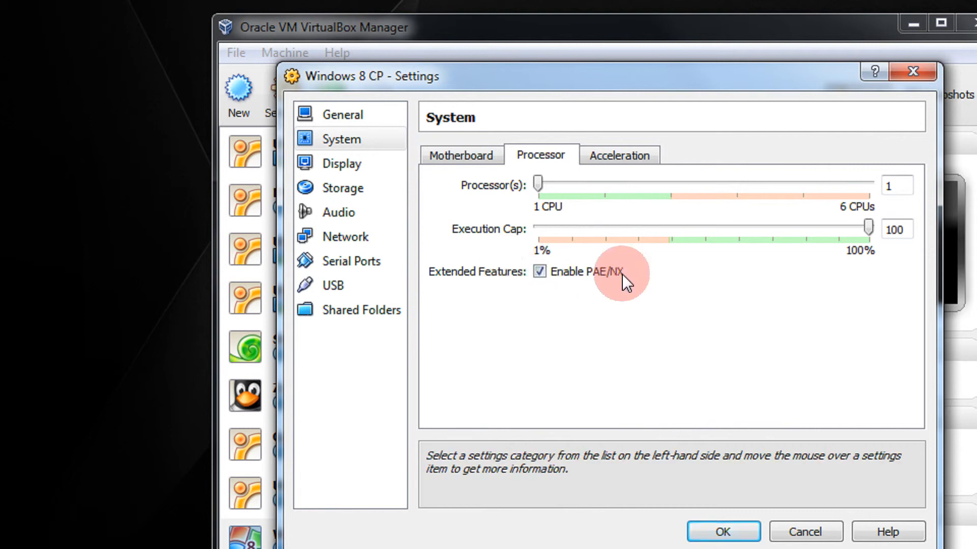
{"action": "left_click", "coordinate": [617, 154]}
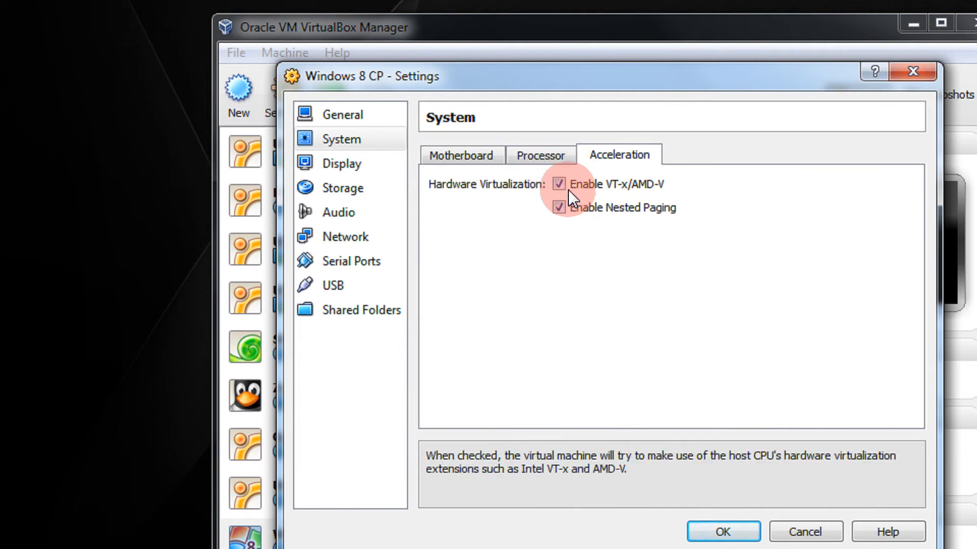
{"action": "left_click", "coordinate": [557, 159]}
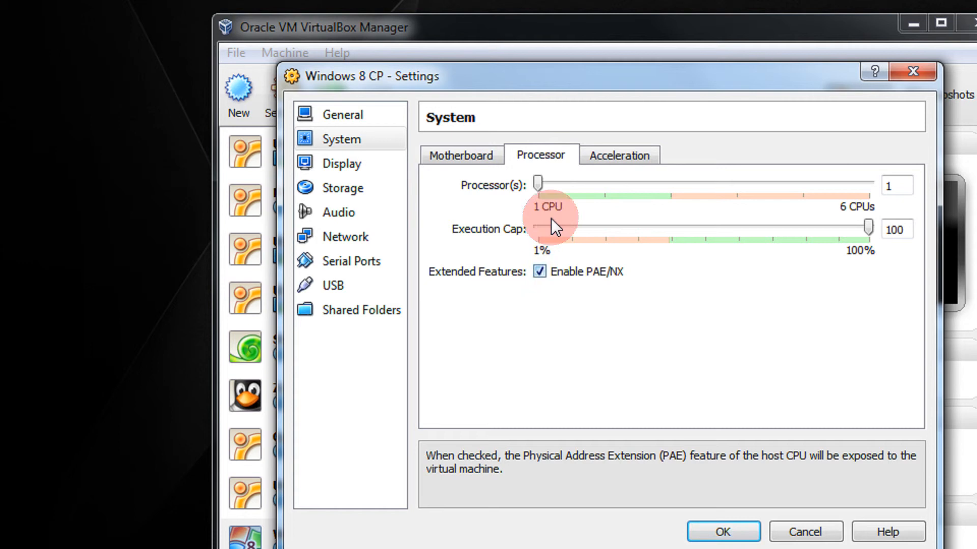
{"action": "left_click", "coordinate": [385, 162]}
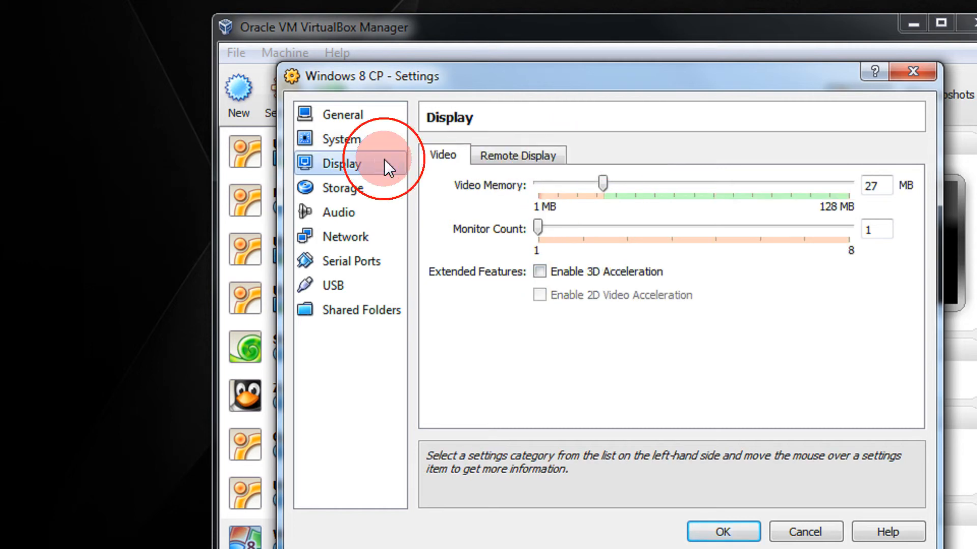
- Enable 3D acceleration, set video memory to 32 MB, and save with OK
{"action": "left_click", "coordinate": [586, 269]}
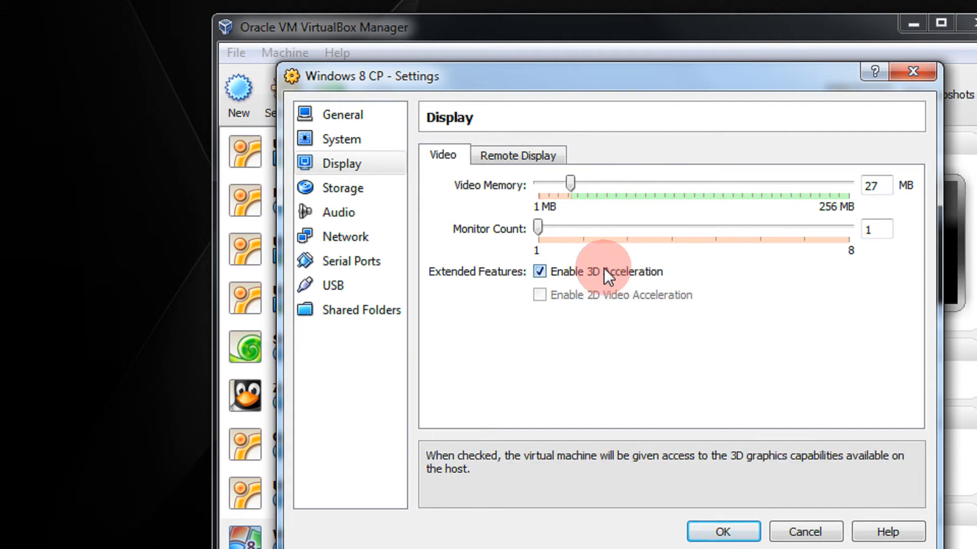
{"action": "double_click", "coordinate": [864, 188]}
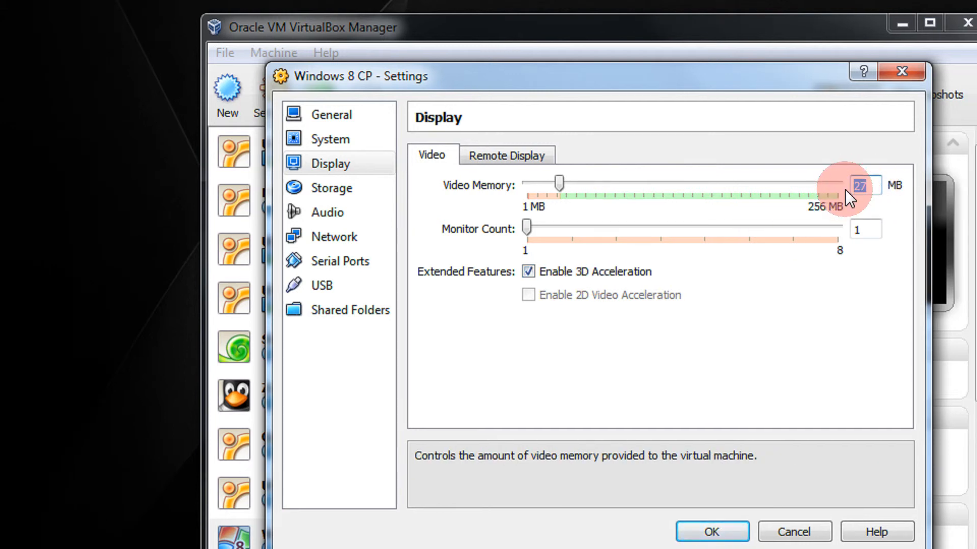
{"action": "type", "text": "32"}
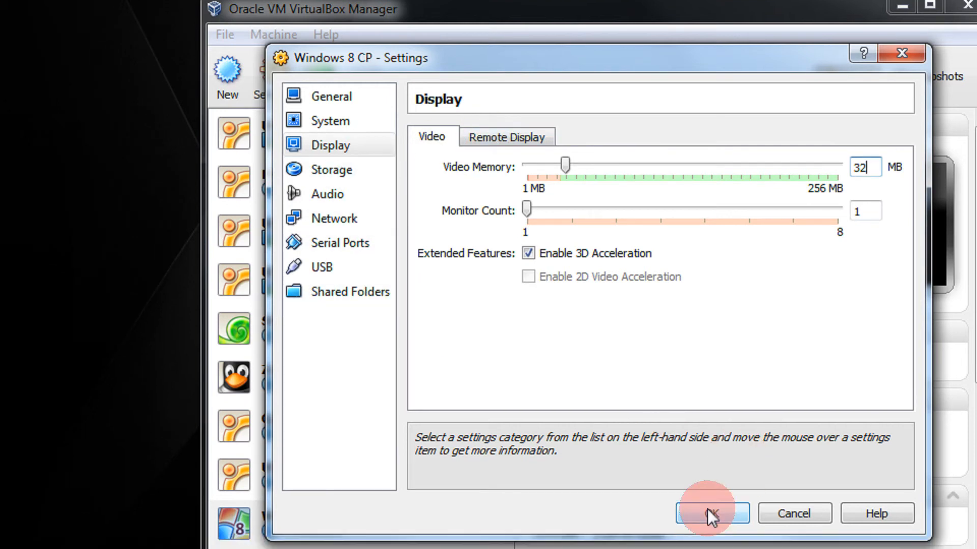
{"action": "left_click", "coordinate": [707, 527]}
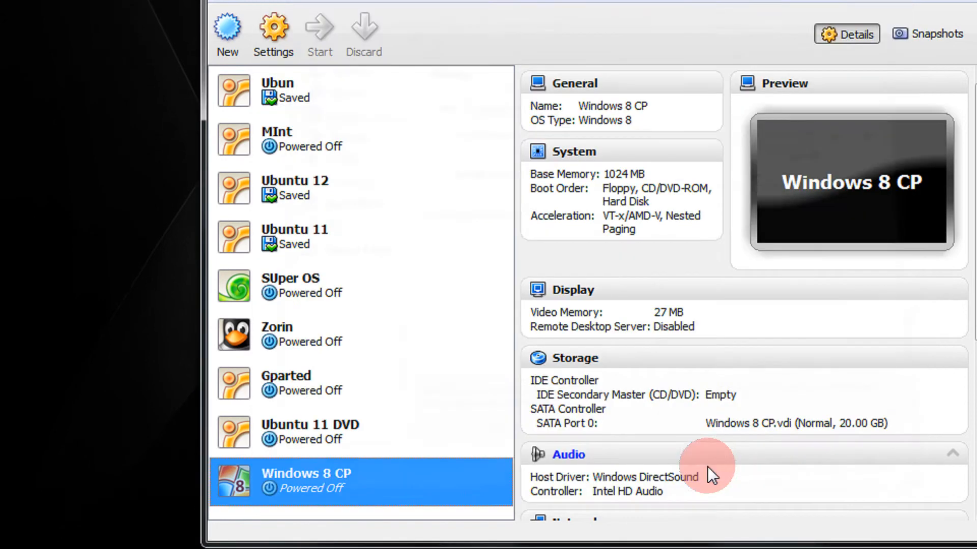
- Start Windows 8 CP, pass the First Run welcome page, and browse for a disk image
{"action": "right_click", "coordinate": [307, 473]}
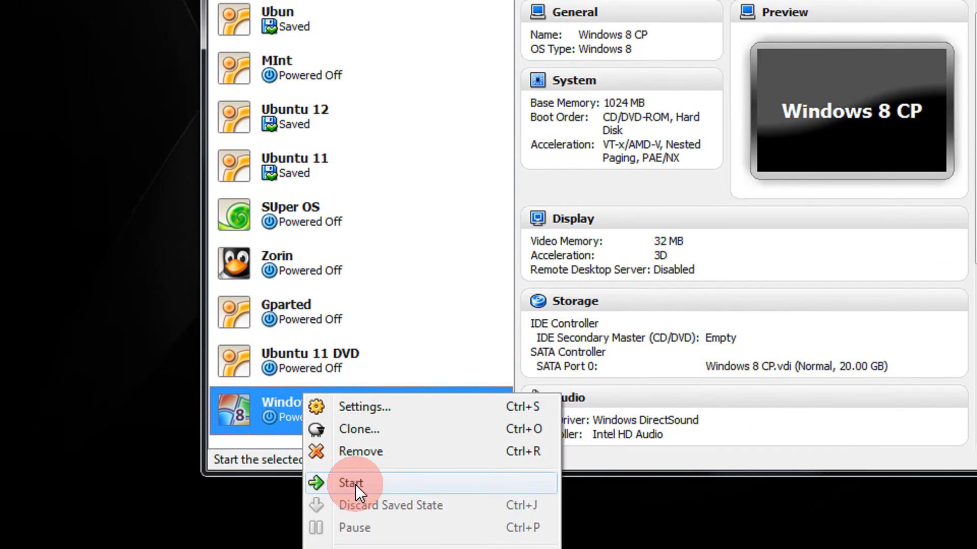
{"action": "left_click", "coordinate": [383, 488]}
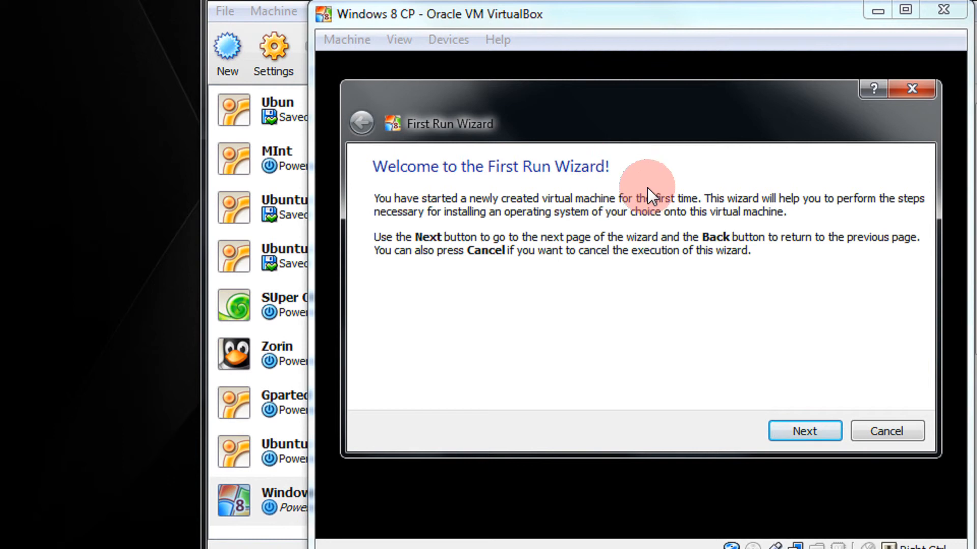
{"action": "left_click", "coordinate": [811, 432]}
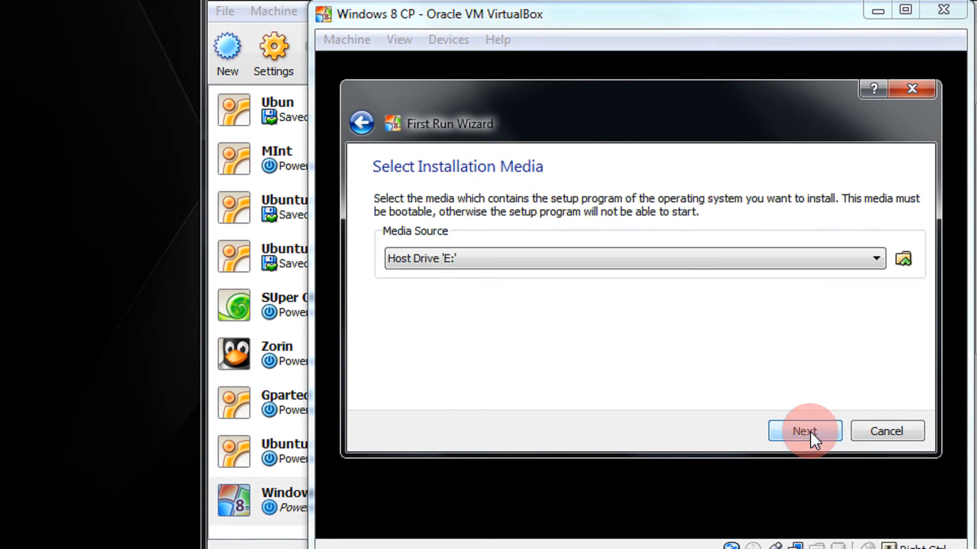
{"action": "left_click", "coordinate": [563, 257]}
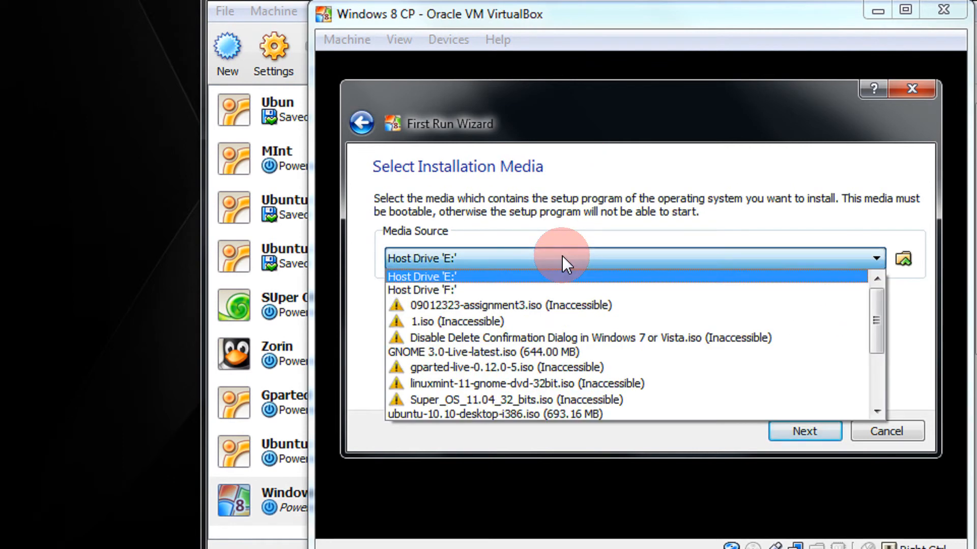
{"action": "left_click", "coordinate": [526, 252]}
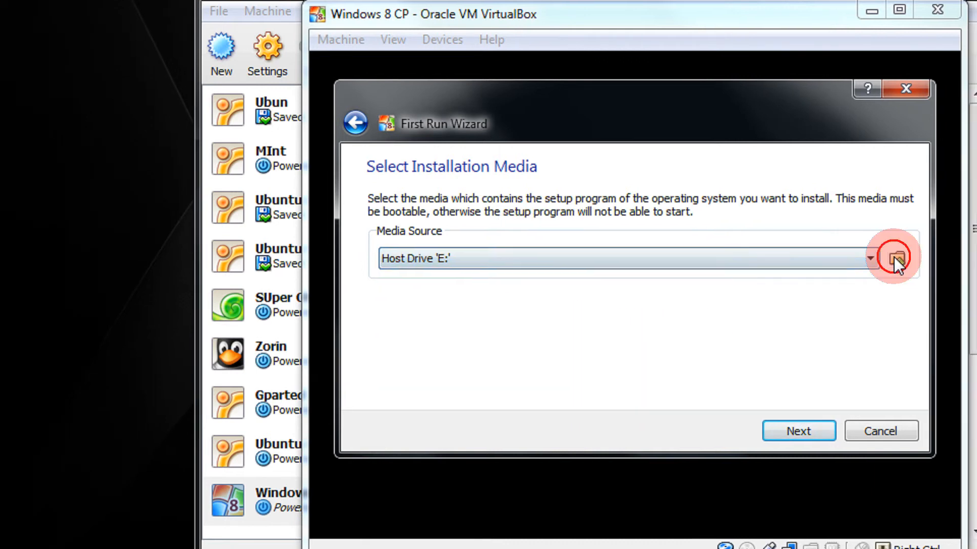
{"action": "left_click", "coordinate": [894, 260]}
- Select Windows8-ConsumerPreview-32bit-English.iso in the file dialog and open it
{"action": "left_click", "coordinate": [383, 188]}
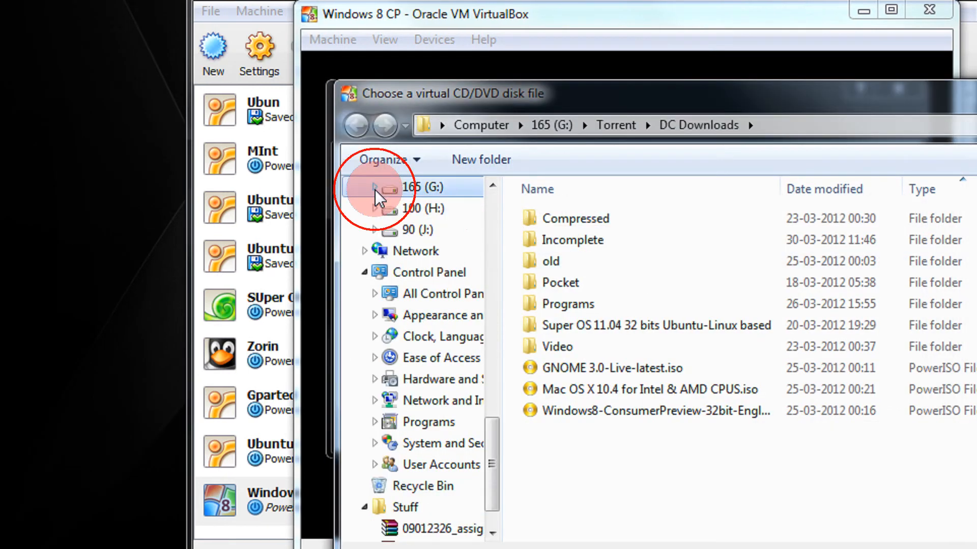
{"action": "scroll", "coordinate": [427, 273], "scroll_direction": "up", "scroll_amount": 2}
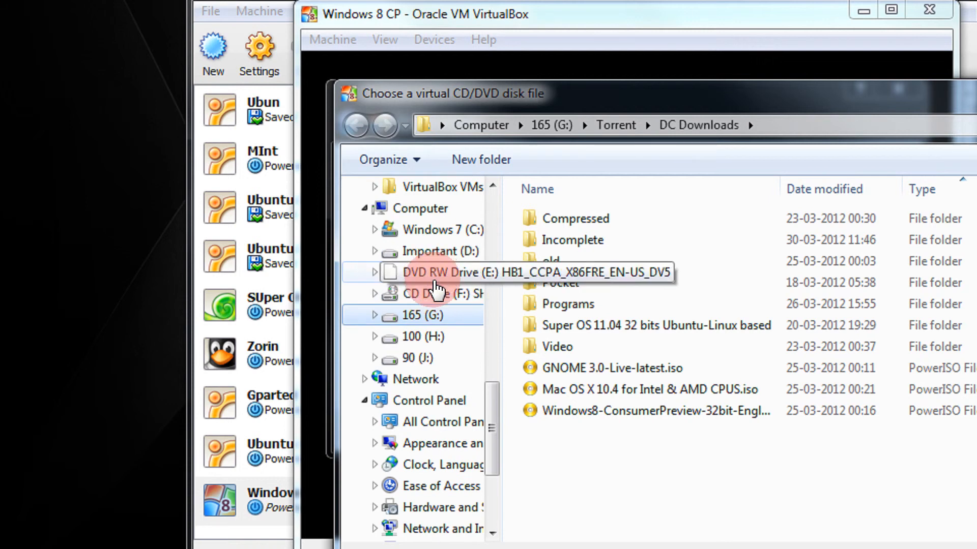
{"action": "left_click", "coordinate": [661, 411]}
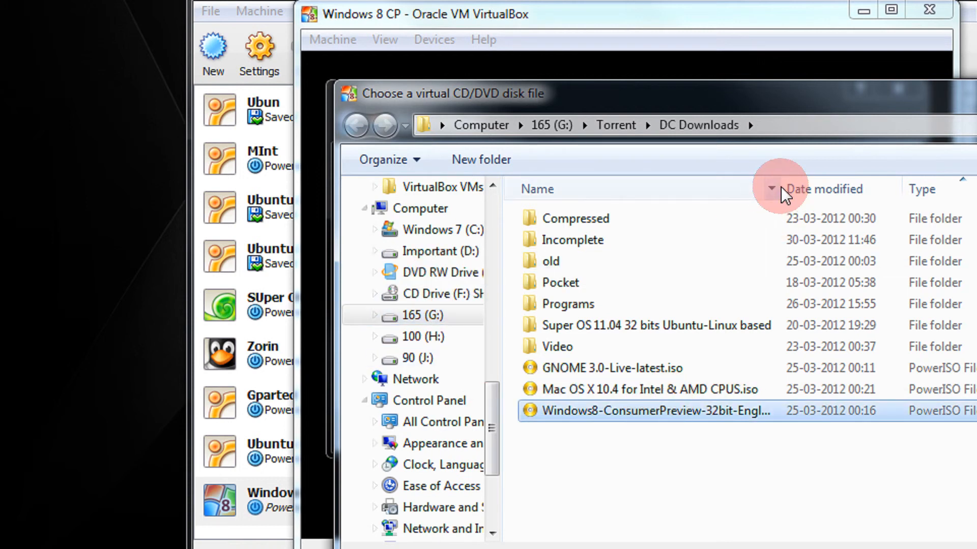
{"action": "left_click_drag", "start_coordinate": [780, 188], "coordinate": [933, 192]}
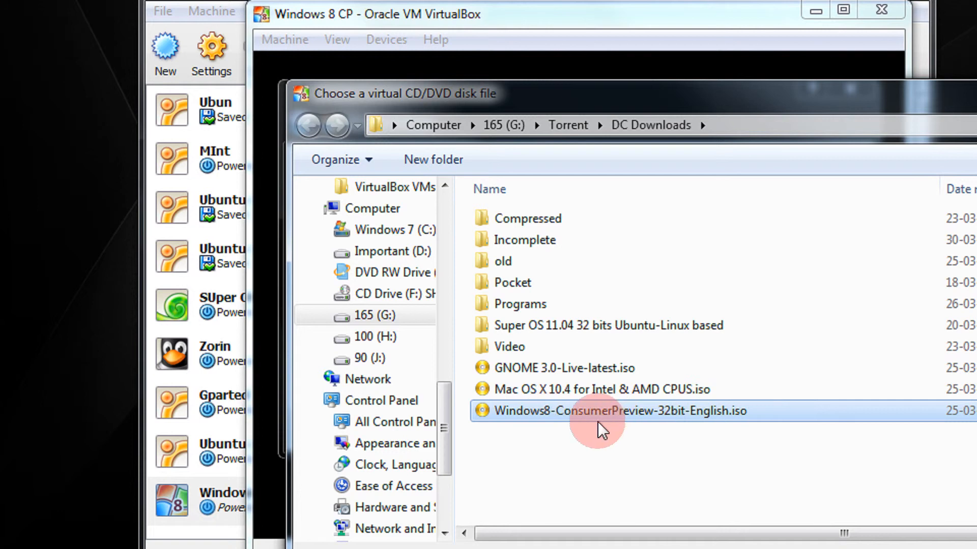
{"action": "left_click", "coordinate": [683, 411]}
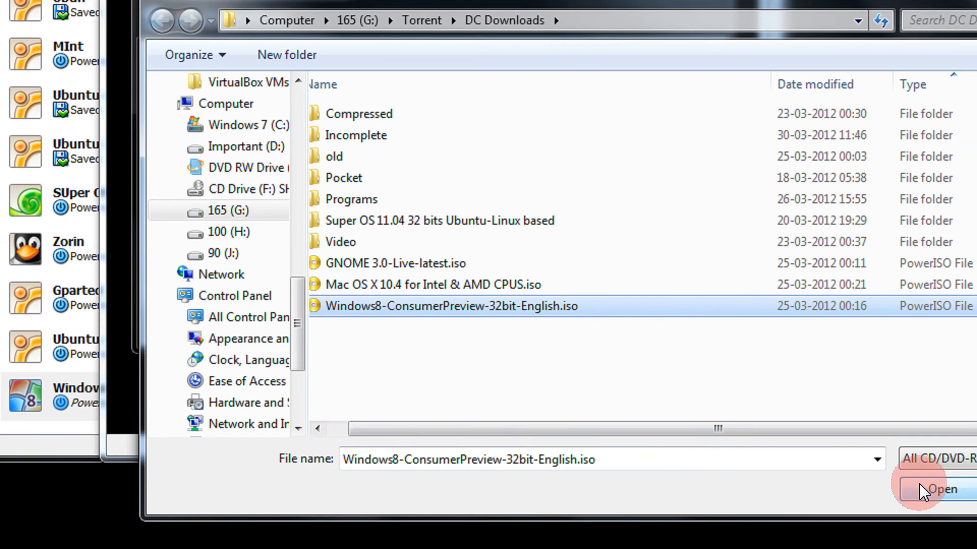
{"action": "left_click", "coordinate": [912, 480]}
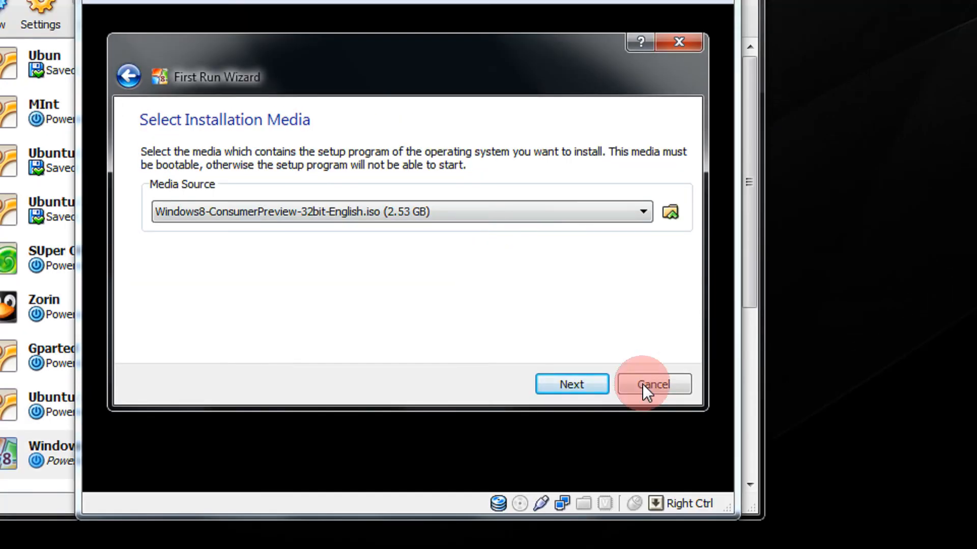
- Continue to the Summary page and boot the VM from the Windows 8 ISO
{"action": "left_click", "coordinate": [561, 328]}
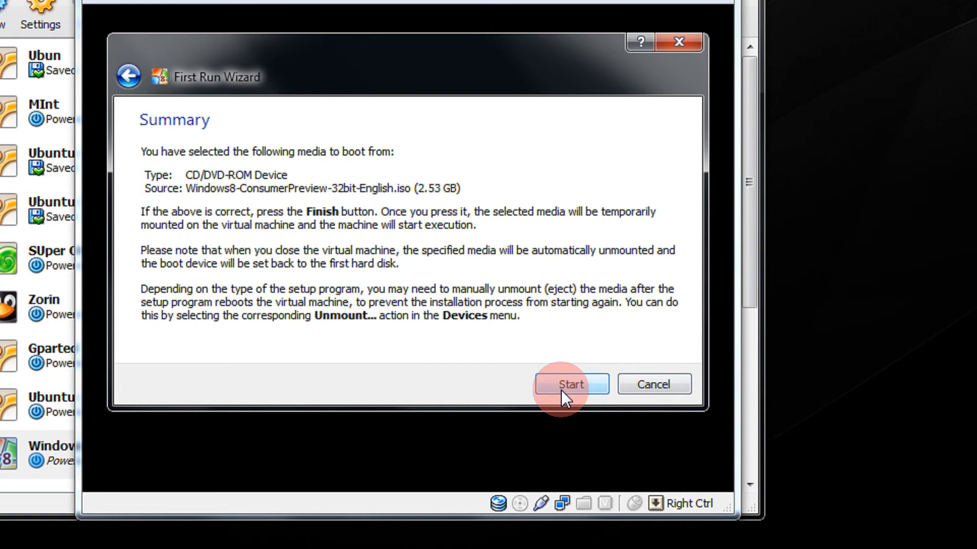
{"action": "left_click", "coordinate": [561, 389]}
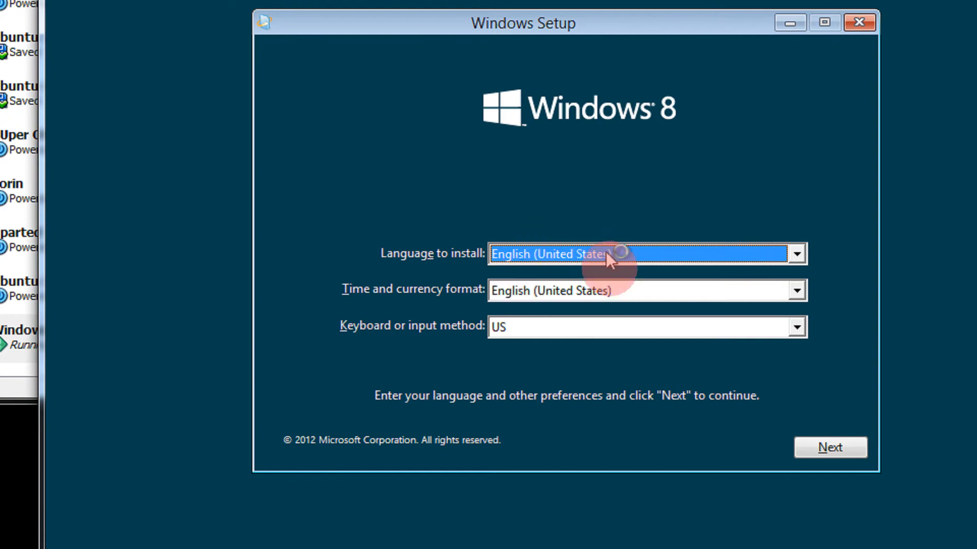
- Set time and currency format to English (India), continue, and choose Install now
{"action": "left_click", "coordinate": [606, 290]}
{"action": "left_click", "coordinate": [605, 286]}
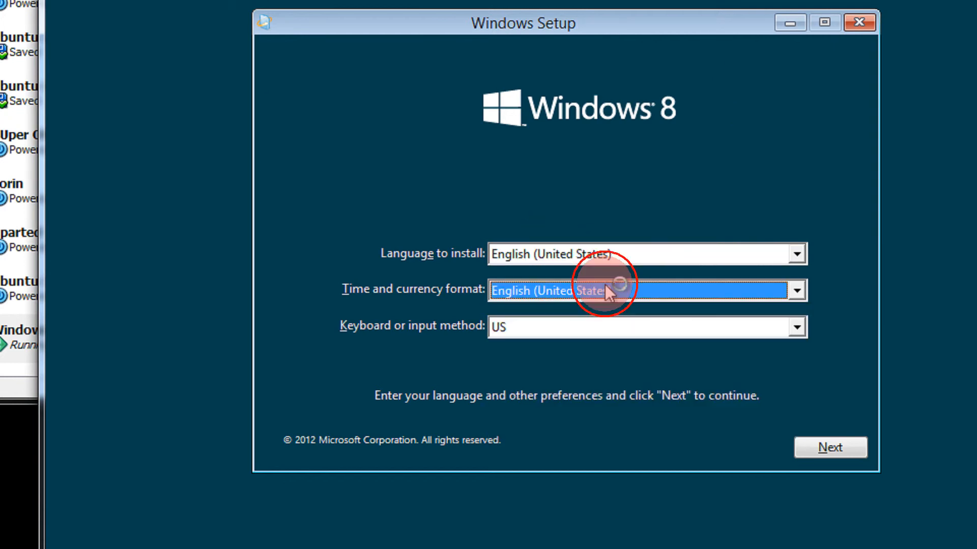
{"action": "scroll", "coordinate": [605, 286], "scroll_direction": "up", "scroll_amount": 8}
{"action": "scroll", "coordinate": [605, 286], "scroll_direction": "up", "scroll_amount": 2}
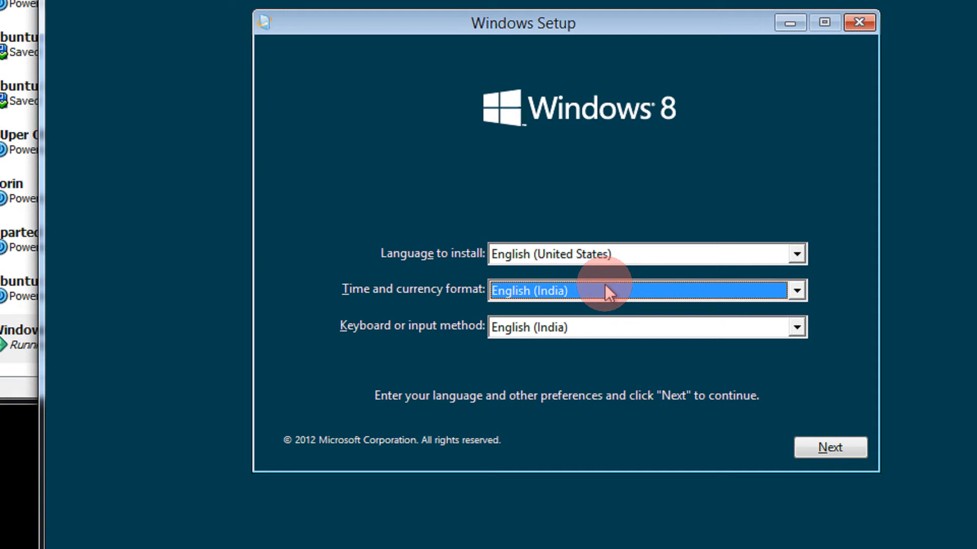
{"action": "left_click", "coordinate": [833, 447]}
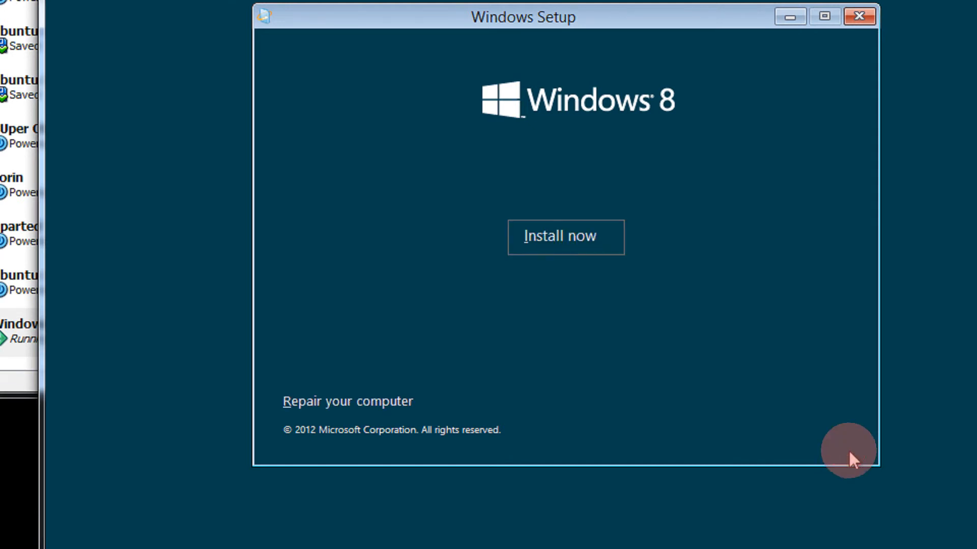
{"action": "left_click", "coordinate": [557, 239]}
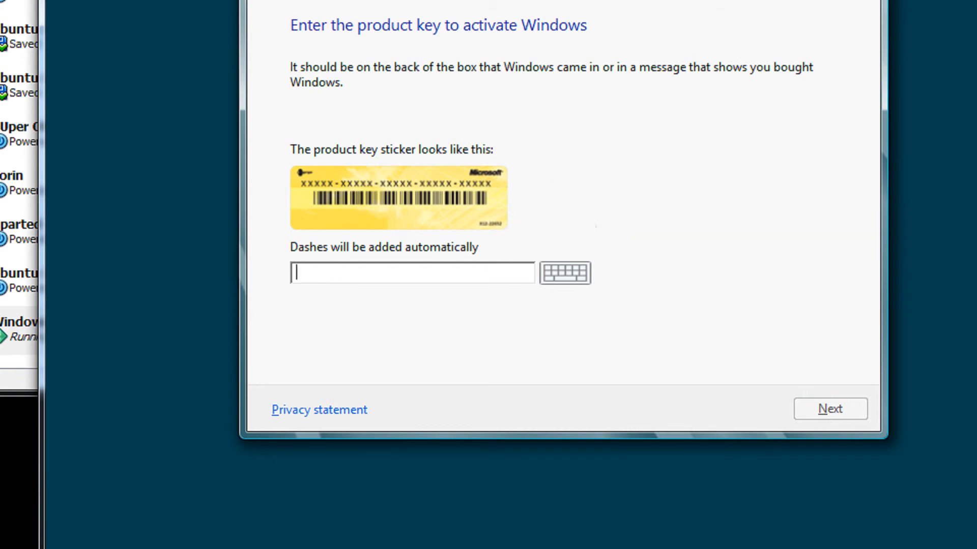
- Open the Notepad2 serial notes from the taskbar and place them beside the VM's Setup window
{"action": "mouse_move", "coordinate": [175, 543]}
{"action": "left_click", "coordinate": [273, 482]}
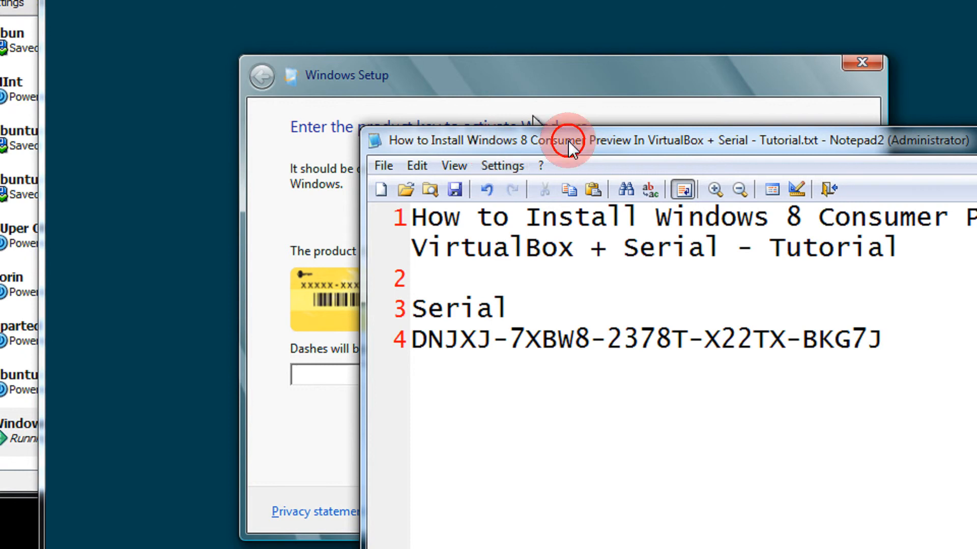
{"action": "left_click_drag", "start_coordinate": [570, 137], "coordinate": [868, 72]}
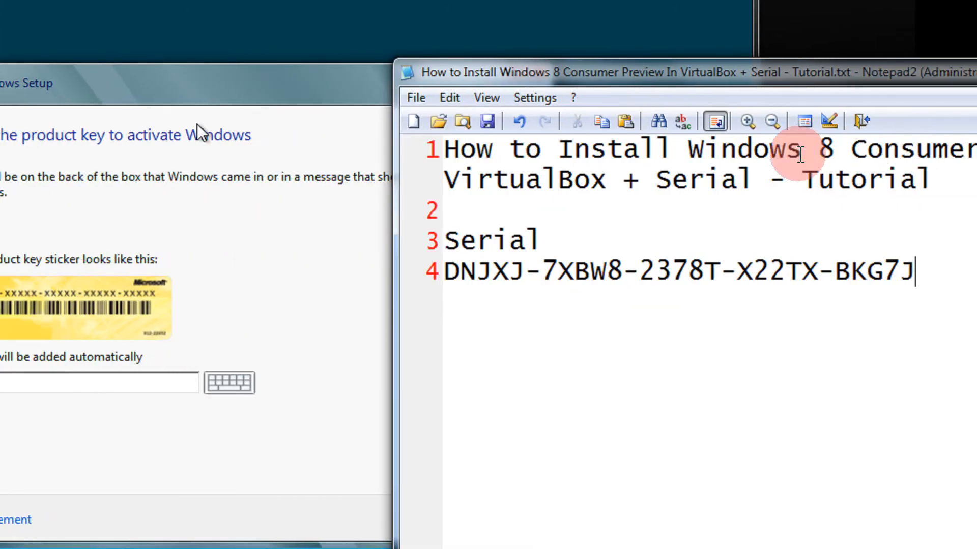
{"action": "left_click", "coordinate": [335, 107]}
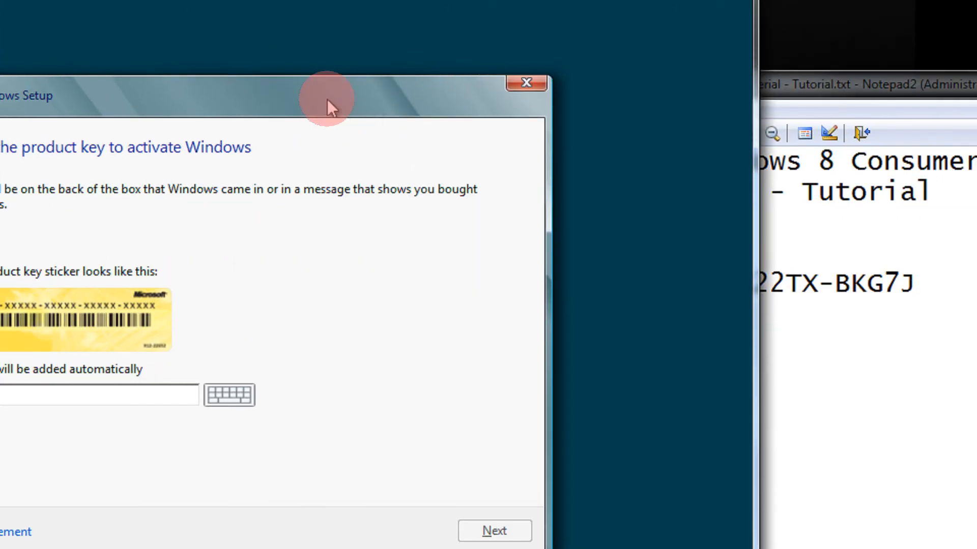
{"action": "left_click", "coordinate": [837, 155]}
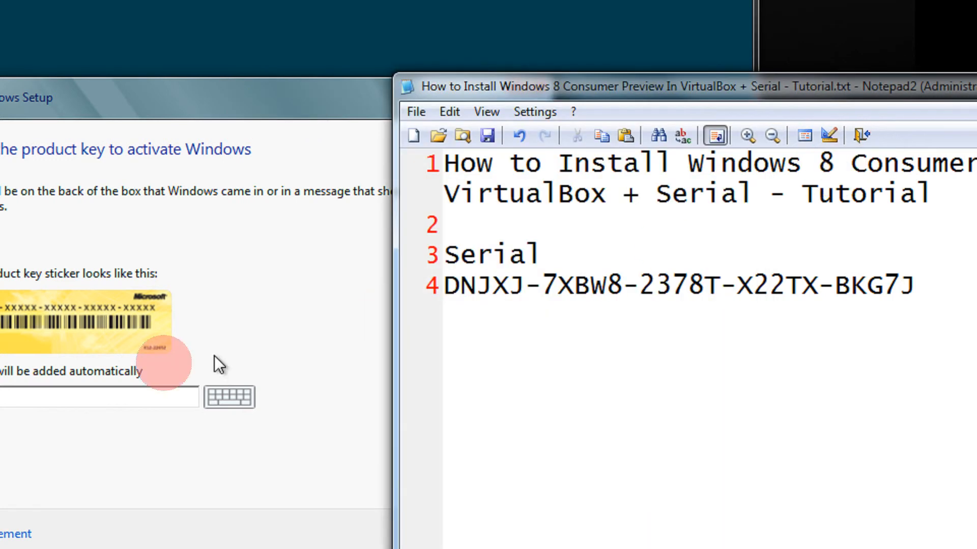
{"action": "left_click", "coordinate": [102, 398]}
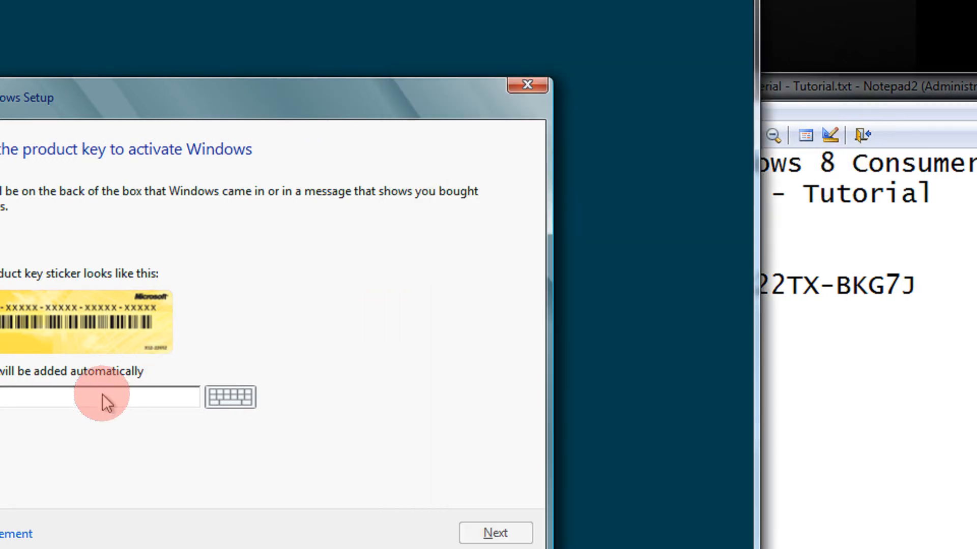
{"action": "left_click", "coordinate": [879, 306]}
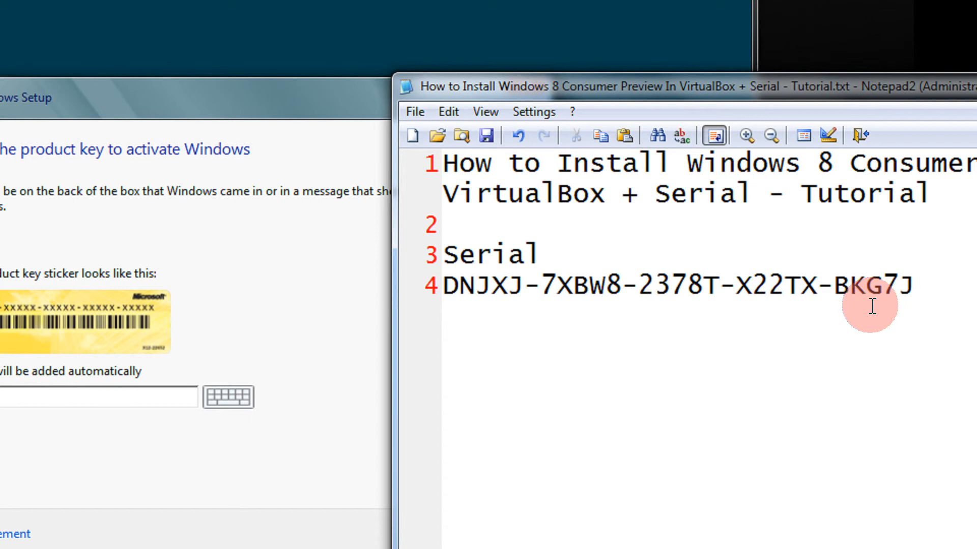
- Enter the serial key from the notes into Setup's product key field
{"action": "left_click", "coordinate": [55, 399]}
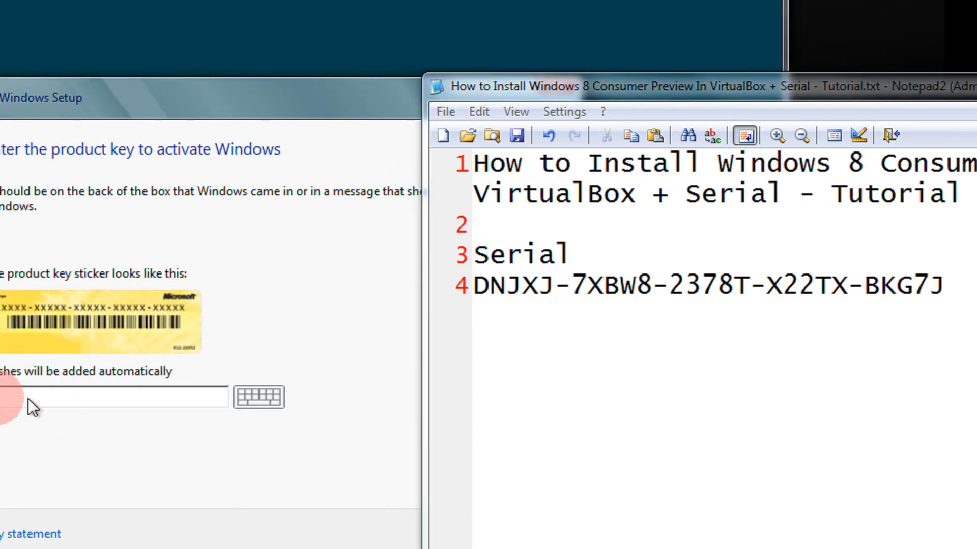
{"action": "left_click", "coordinate": [16, 398]}
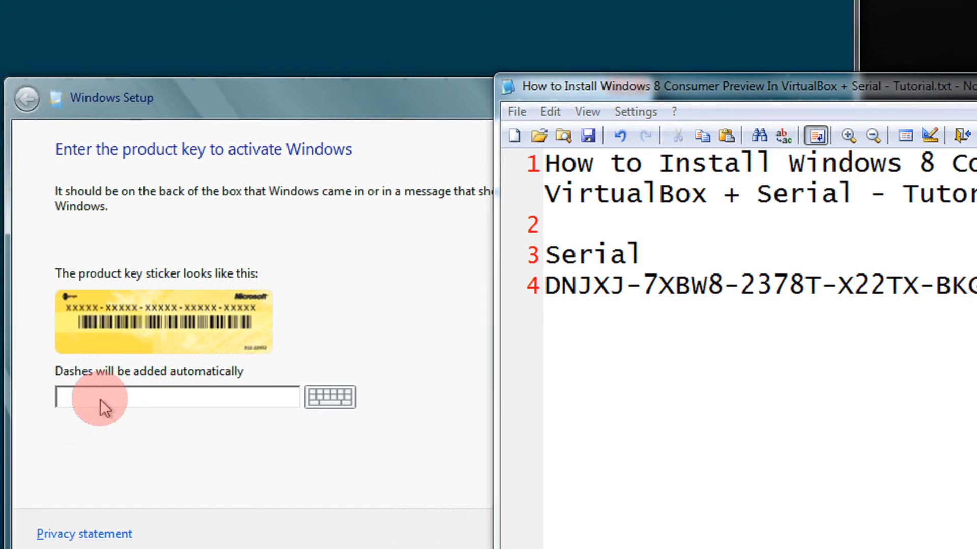
{"action": "type", "text": "DNJ"}
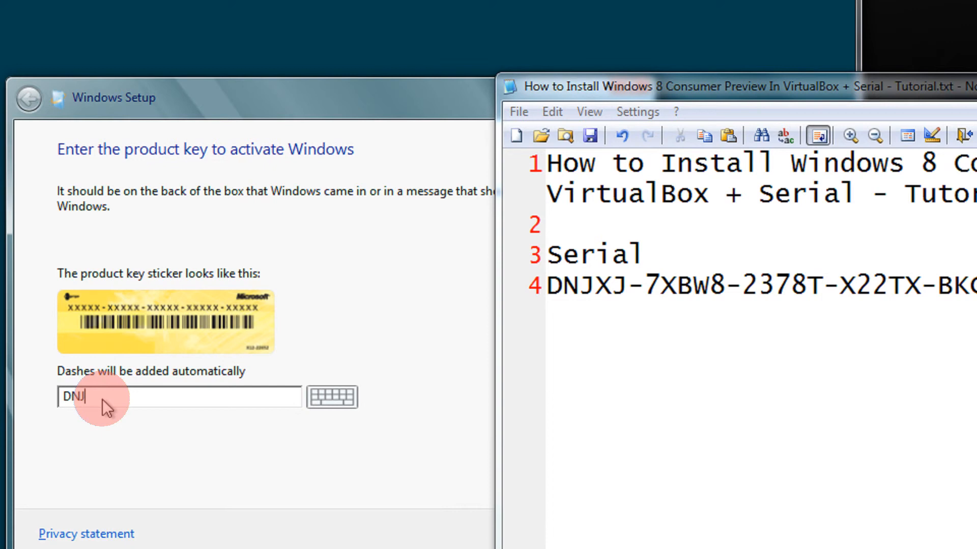
{"action": "type", "text": "XJ-7XBW8-2378T-X22TX-BKG7J"}
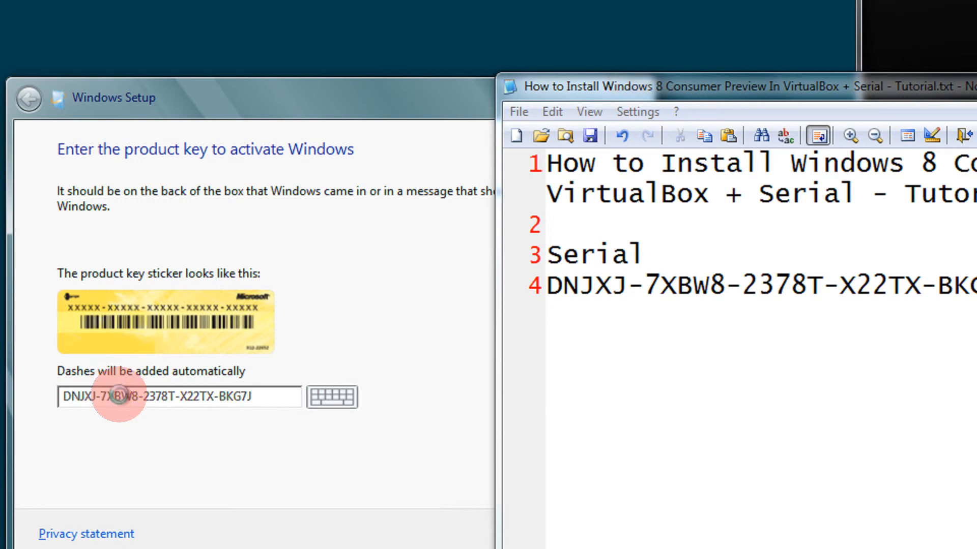
{"action": "left_click_drag", "start_coordinate": [621, 99], "coordinate": [916, 97]}
- Submit the product key and accept the Windows 8 license terms
{"action": "left_click", "coordinate": [596, 529]}
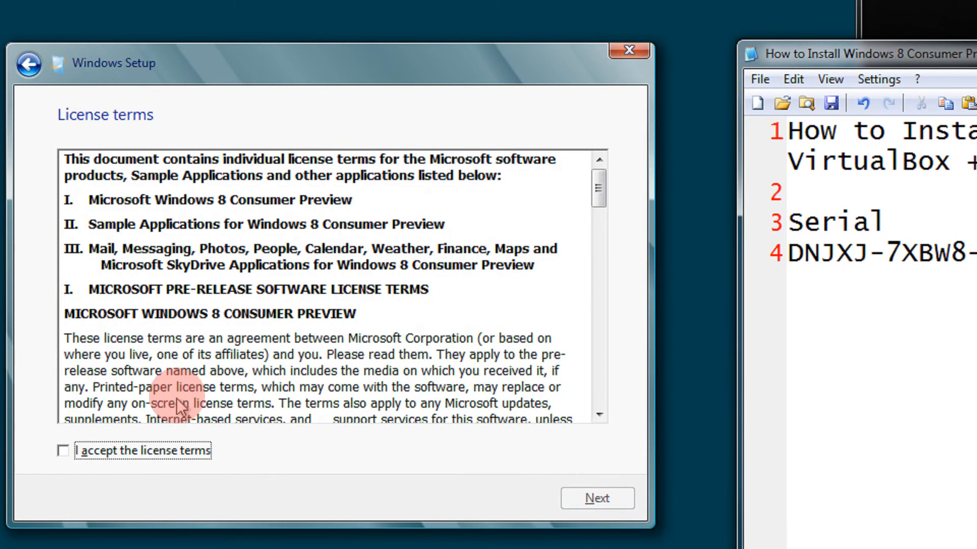
{"action": "left_click", "coordinate": [174, 451]}
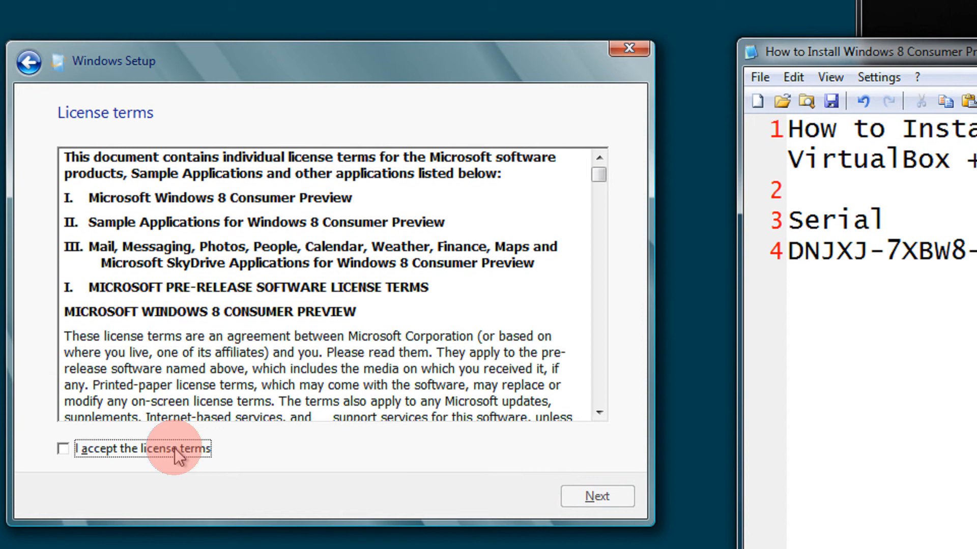
{"action": "left_click", "coordinate": [598, 496]}
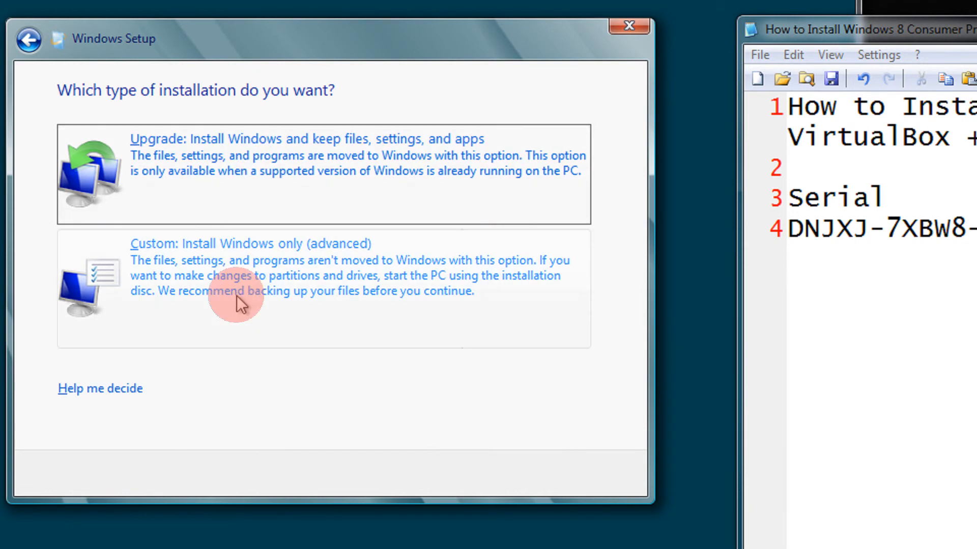
- Choose a Custom install onto Drive 0's 20.0 GB unallocated space and start installing
{"action": "left_click", "coordinate": [203, 264]}
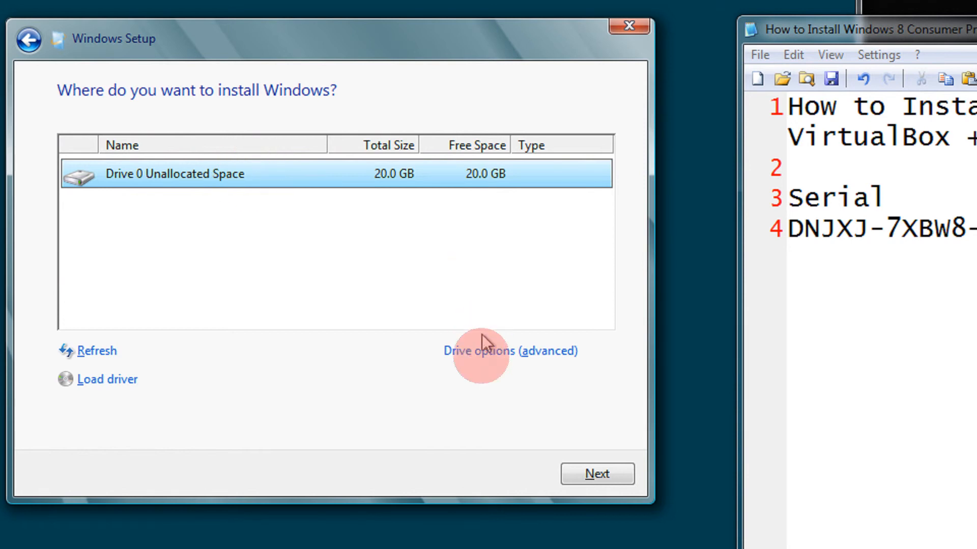
{"action": "left_click", "coordinate": [480, 350]}
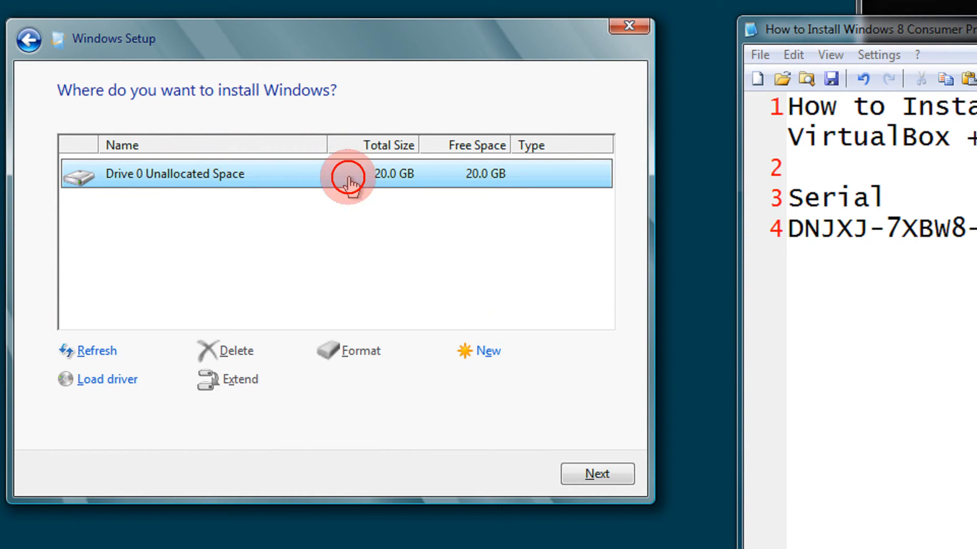
{"action": "left_click", "coordinate": [576, 460]}
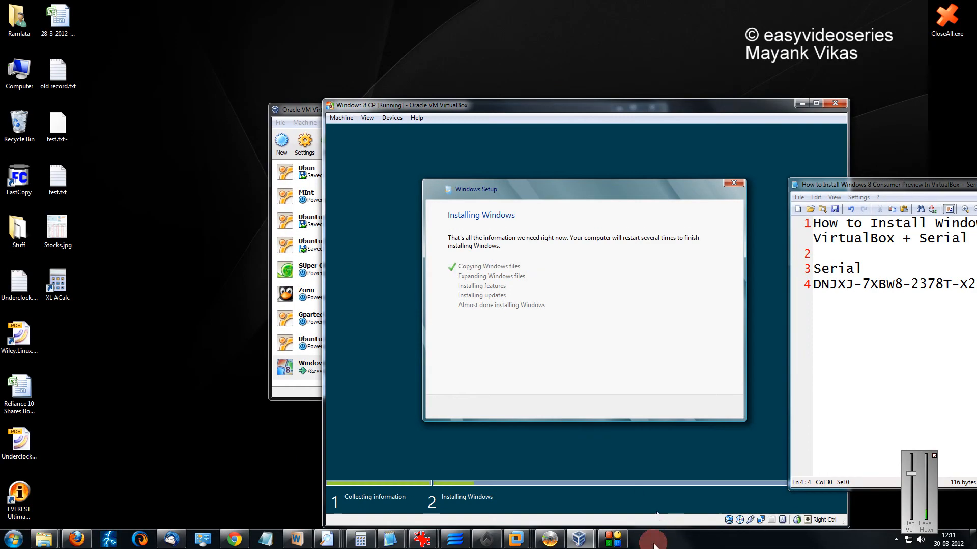
{"action": "left_click", "coordinate": [614, 539]}
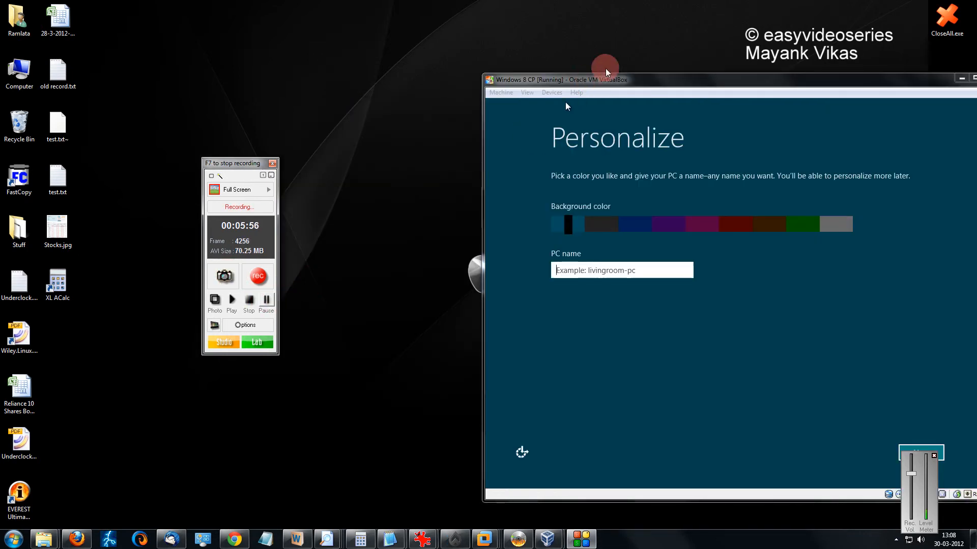
- Centre the VM window and pick the dark grey background colour on Personalize
{"action": "left_click_drag", "start_coordinate": [633, 87], "coordinate": [416, 75]}
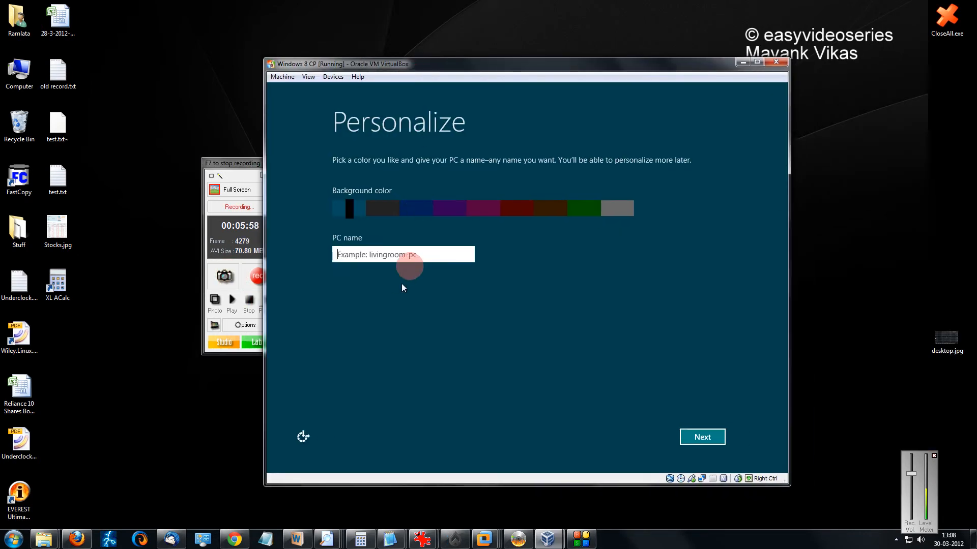
{"action": "left_click", "coordinate": [425, 255]}
{"action": "left_click", "coordinate": [483, 207]}
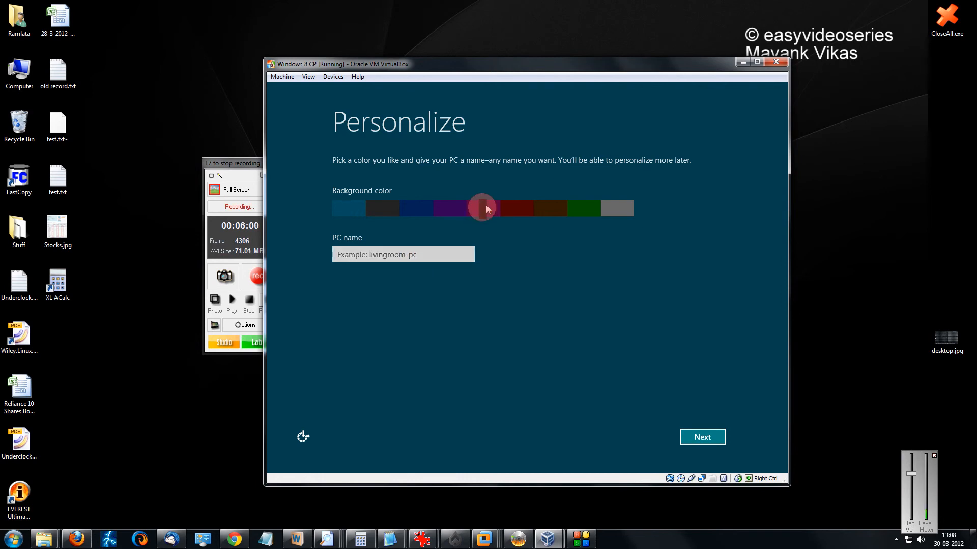
{"action": "left_click", "coordinate": [394, 206]}
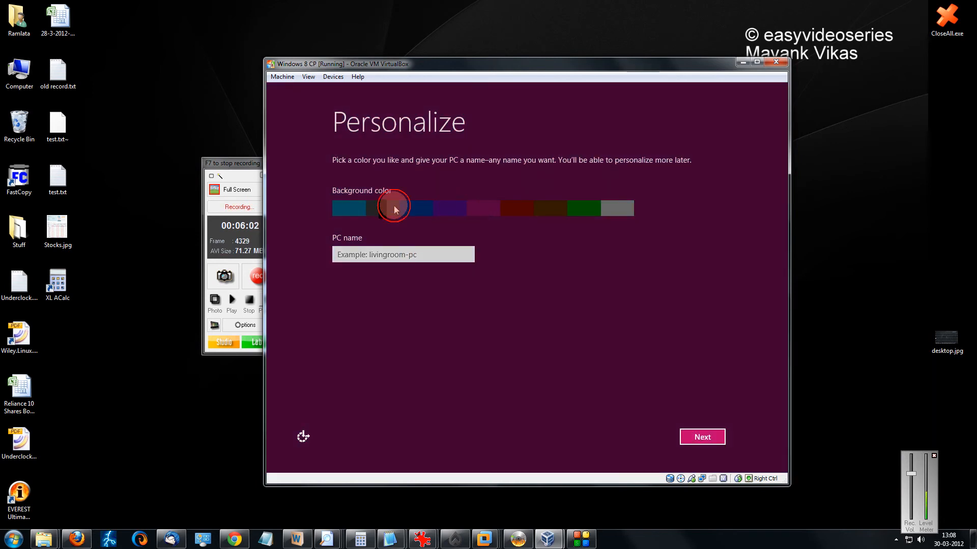
- Name the PC Maya and continue to the Settings page
{"action": "left_click", "coordinate": [422, 257]}
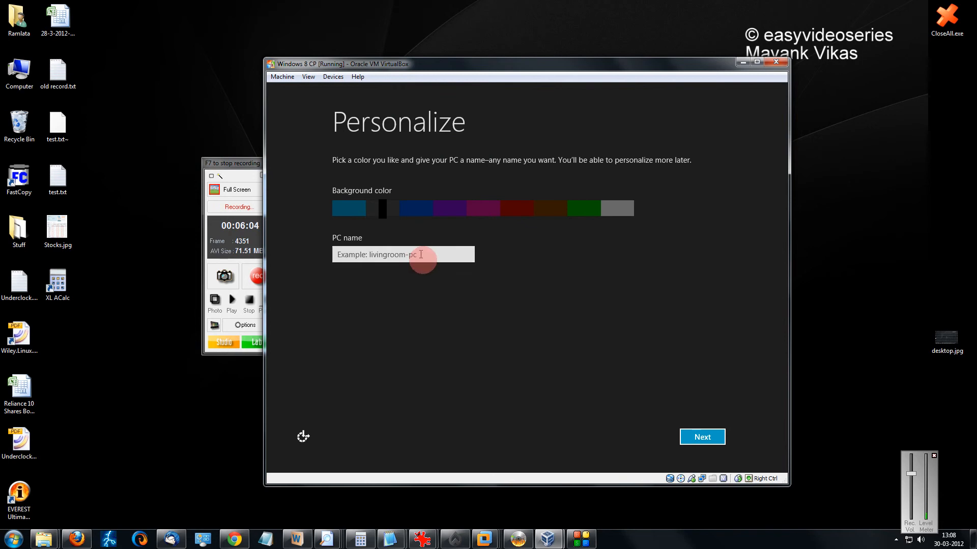
{"action": "type", "text": "Mayank"}
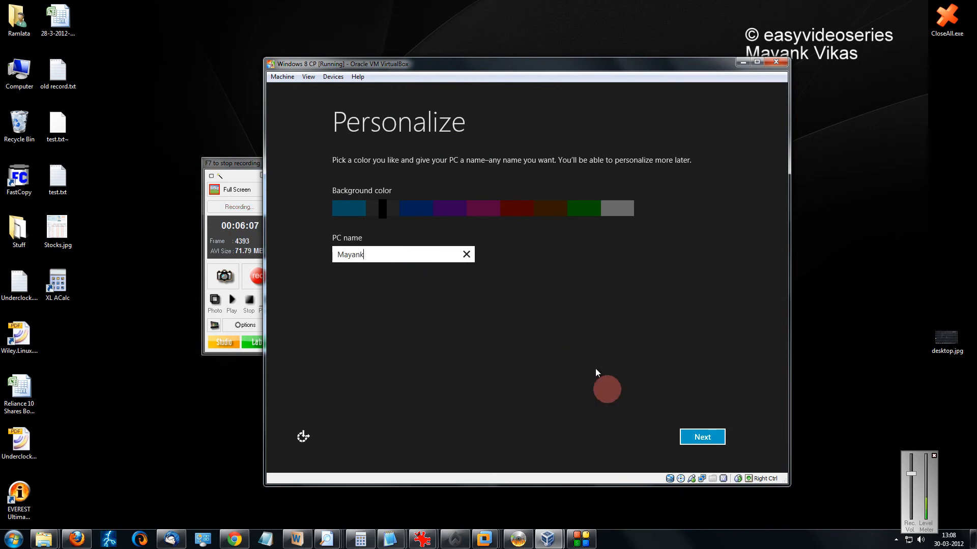
{"action": "left_click", "coordinate": [697, 437]}
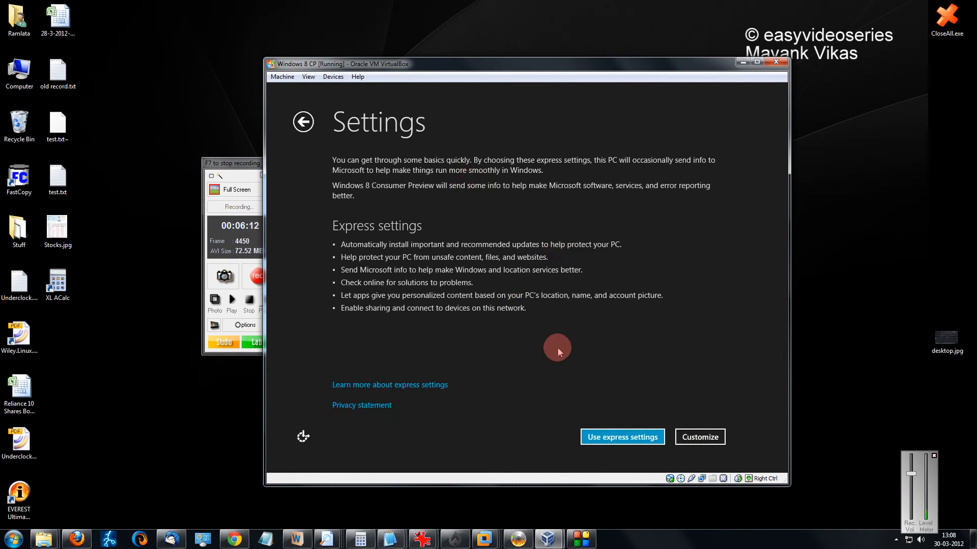
- Accept express settings, then enter and submit the Microsoft account e-mail address
{"action": "left_click", "coordinate": [609, 436]}
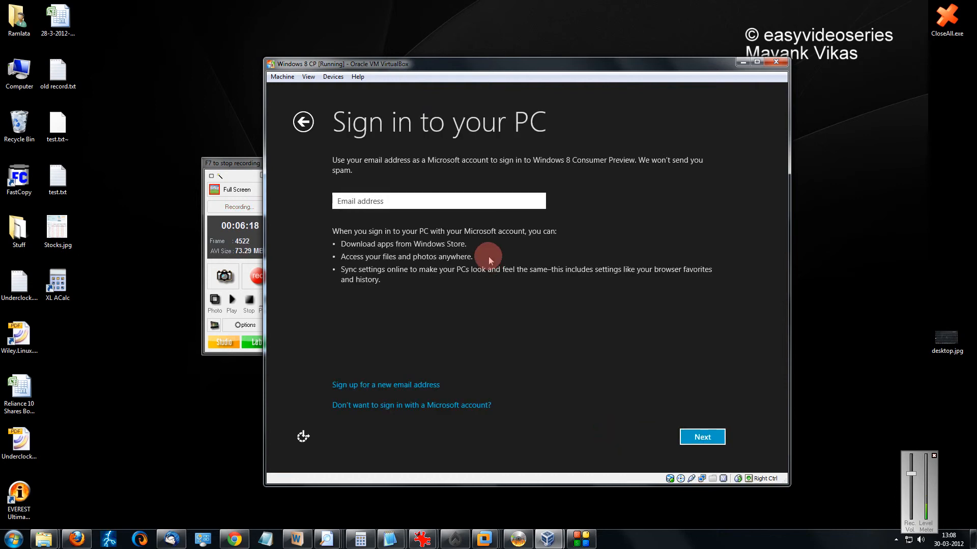
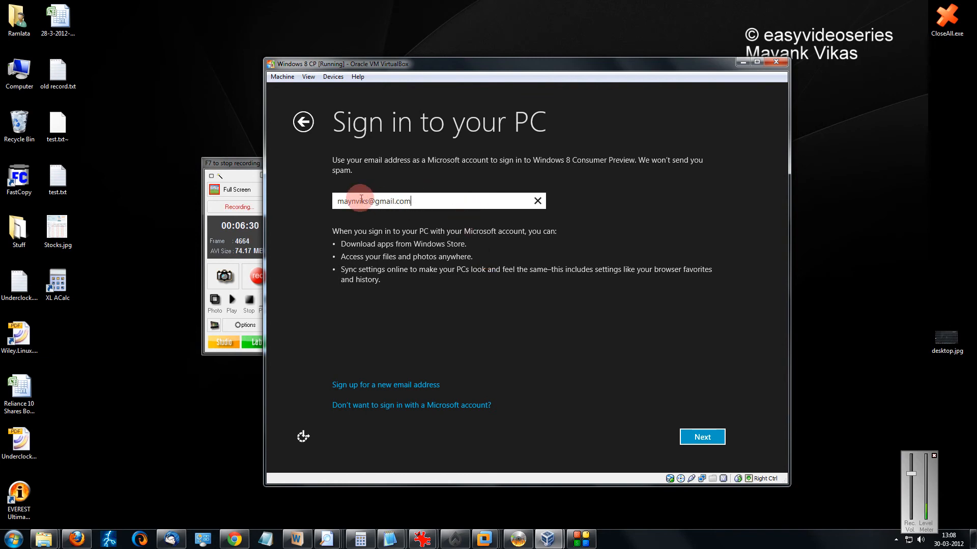
{"action": "type", "text": "3"}
{"action": "left_click", "coordinate": [186, 73]}
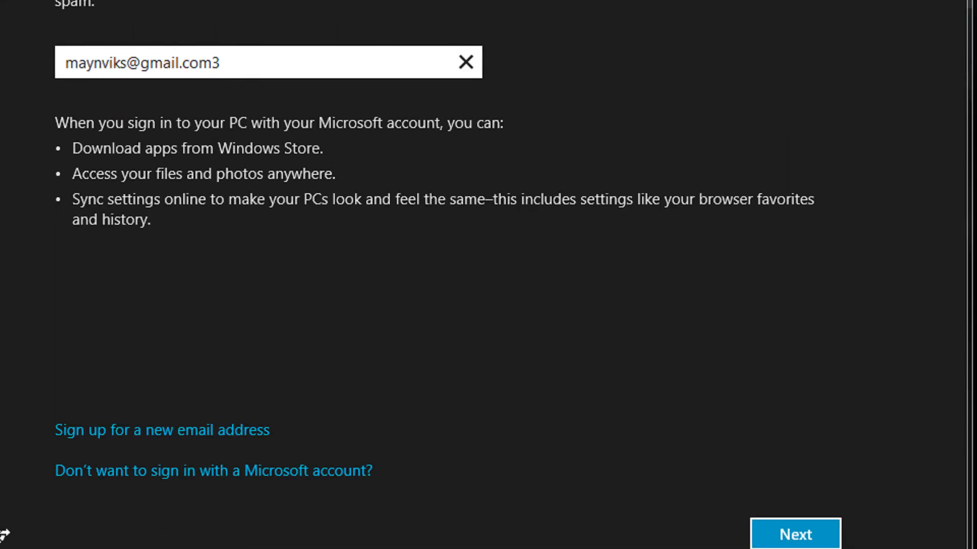
{"action": "left_click", "coordinate": [799, 534]}
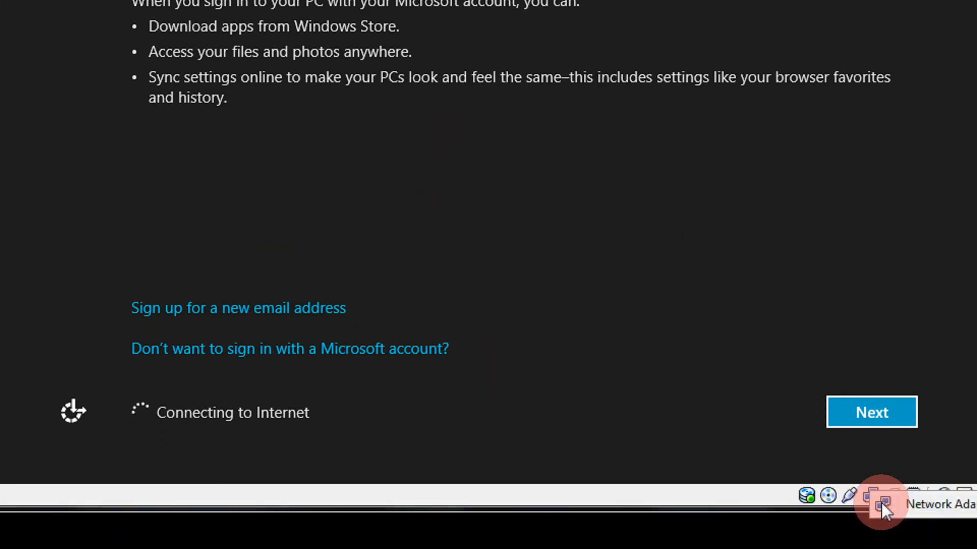
- Enable Cable connected for the VM's network adapter and apply the settings
{"action": "left_click", "coordinate": [881, 503]}
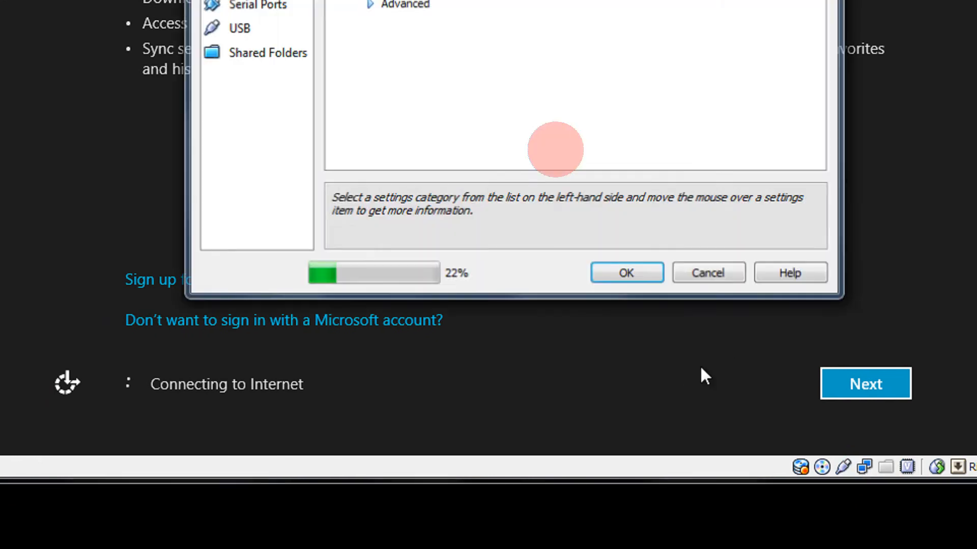
{"action": "left_click", "coordinate": [488, 326]}
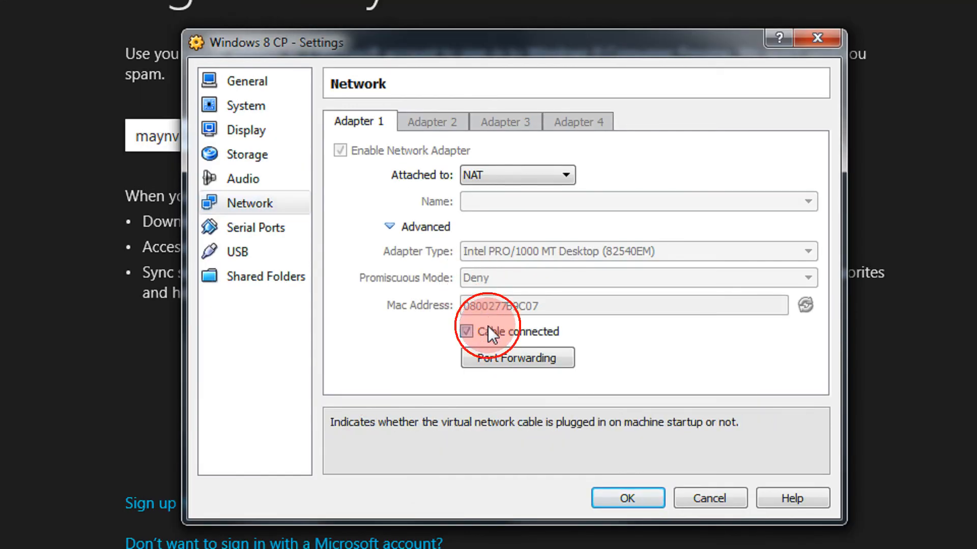
{"action": "left_click", "coordinate": [627, 498]}
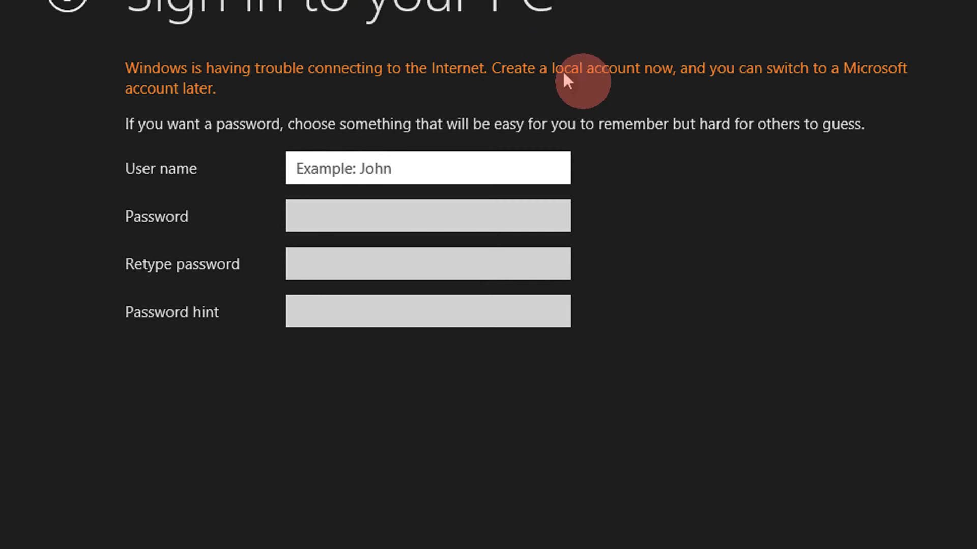
- Create the local account with the user's full name, a password, and hint, then finish setup
{"action": "left_click", "coordinate": [464, 172]}
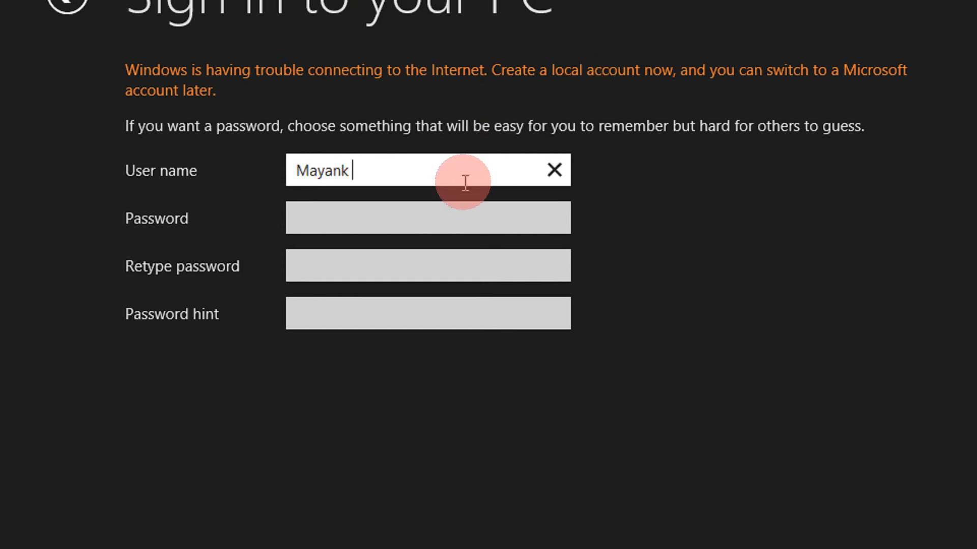
{"action": "type", "text": "Mayank Agarwal"}
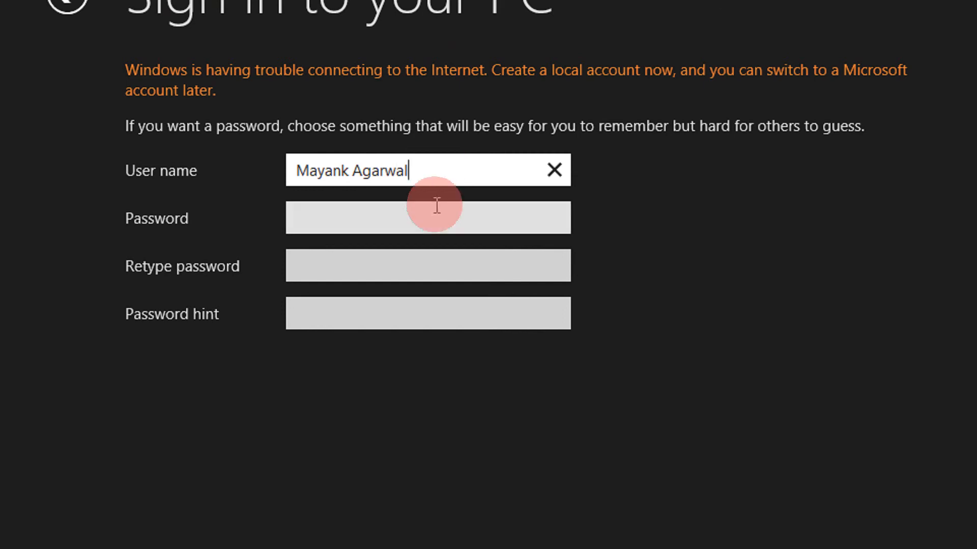
{"action": "left_click", "coordinate": [431, 216]}
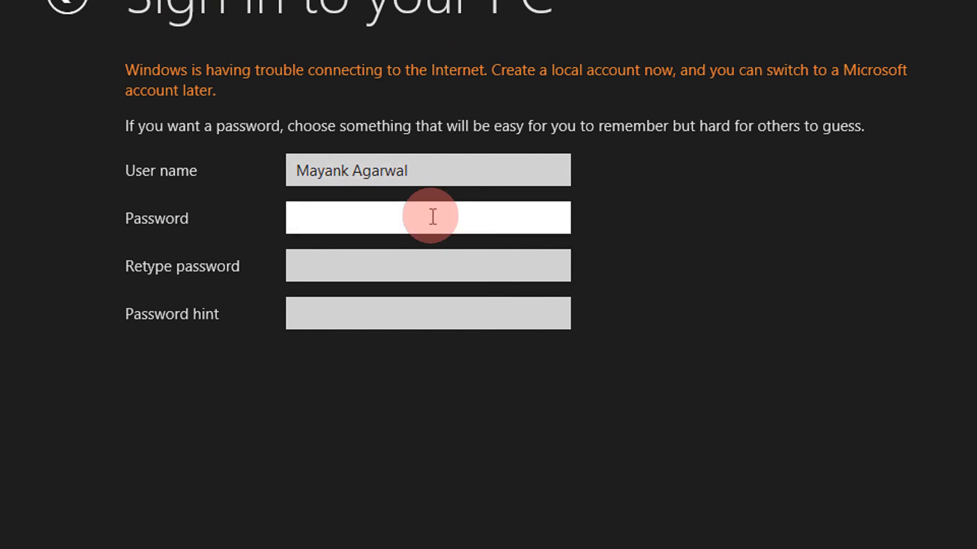
{"action": "key", "text": "Tab"}
{"action": "type", "text": "1"}
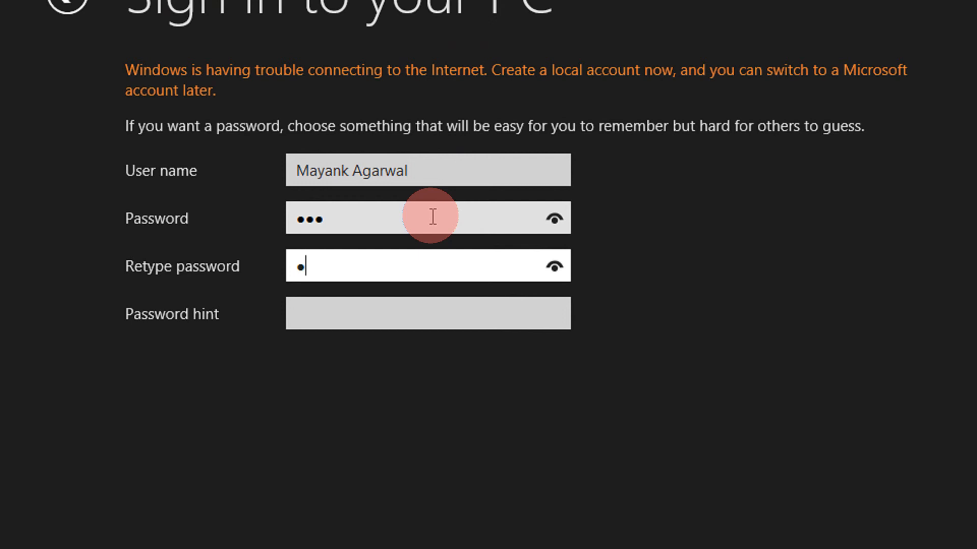
{"action": "type", "text": "23"}
{"action": "key", "text": "Tab"}
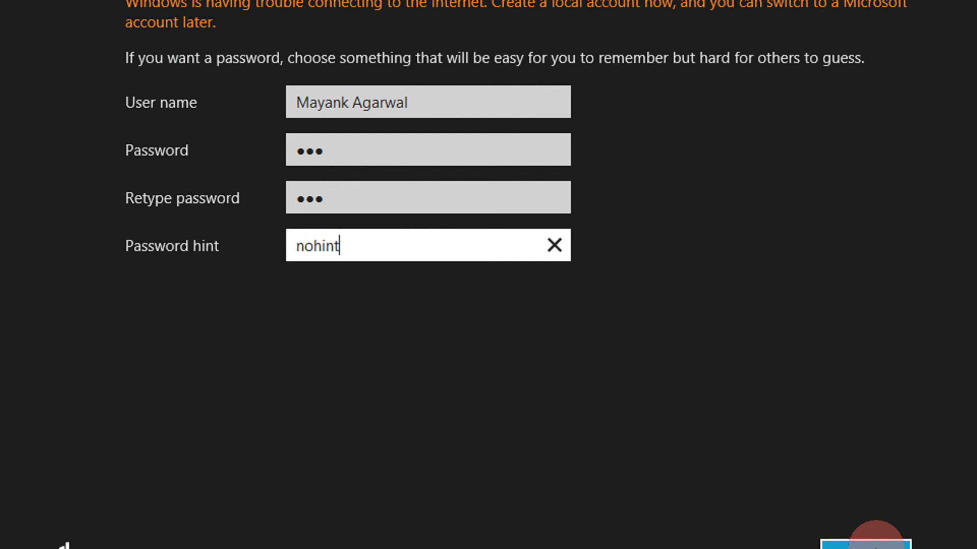
{"action": "left_click", "coordinate": [865, 546]}
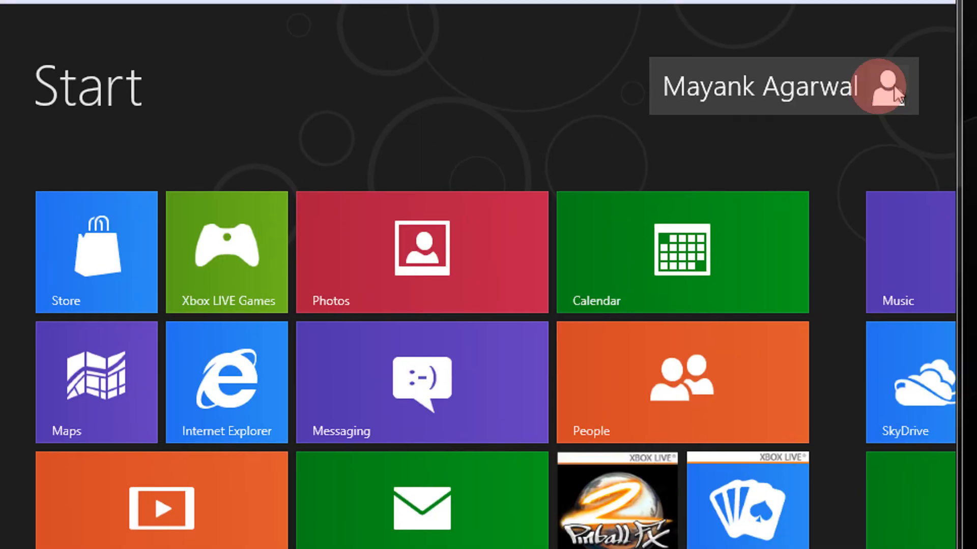
{"action": "left_click", "coordinate": [794, 86]}
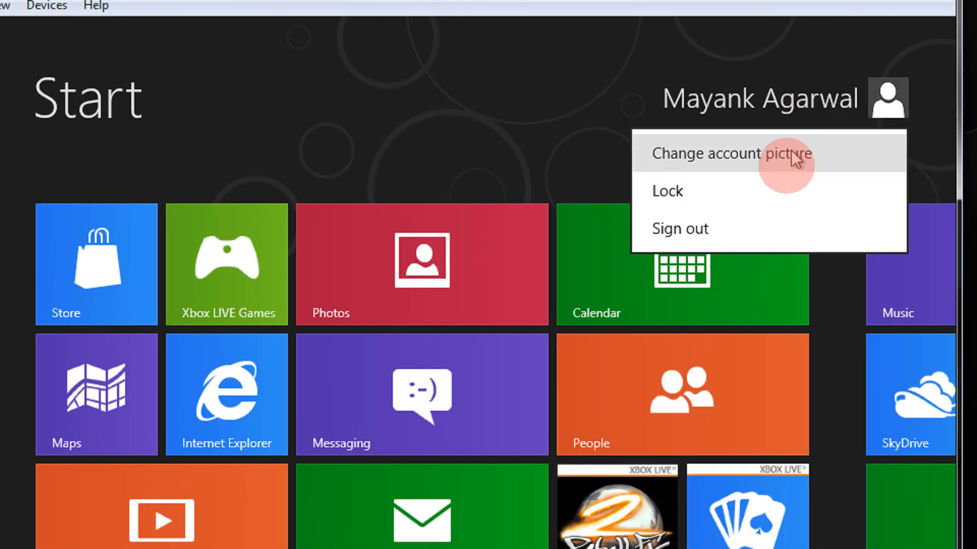
{"action": "left_click", "coordinate": [747, 154]}
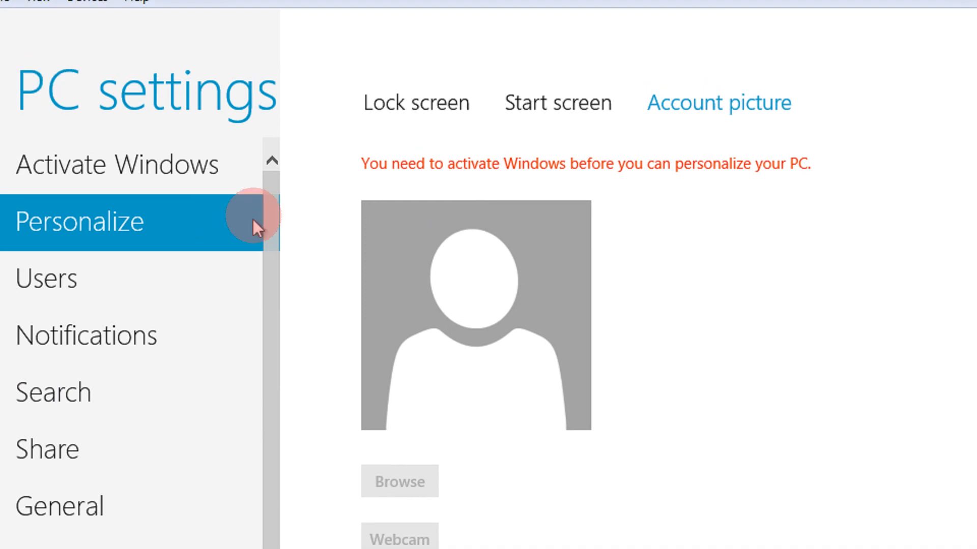
{"action": "left_click_drag", "start_coordinate": [270, 220], "coordinate": [288, 311]}
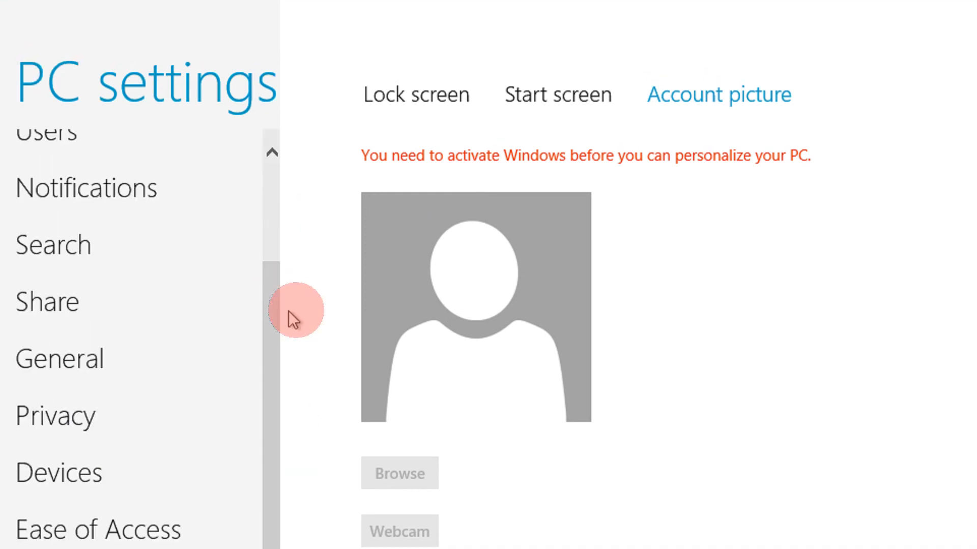
{"action": "key", "text": "super"}
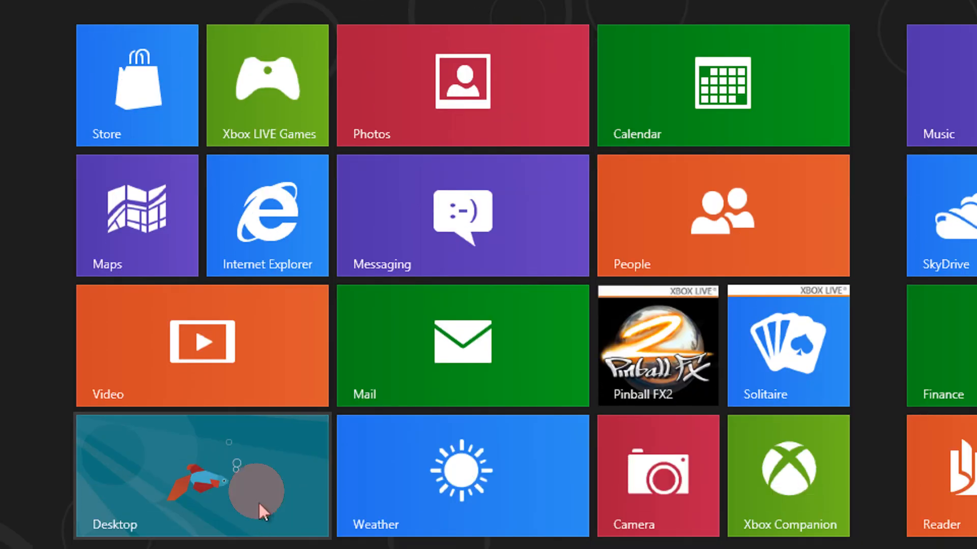
- Open the Desktop tile to reach the Windows desktop with Explorer
{"action": "left_click", "coordinate": [257, 478]}
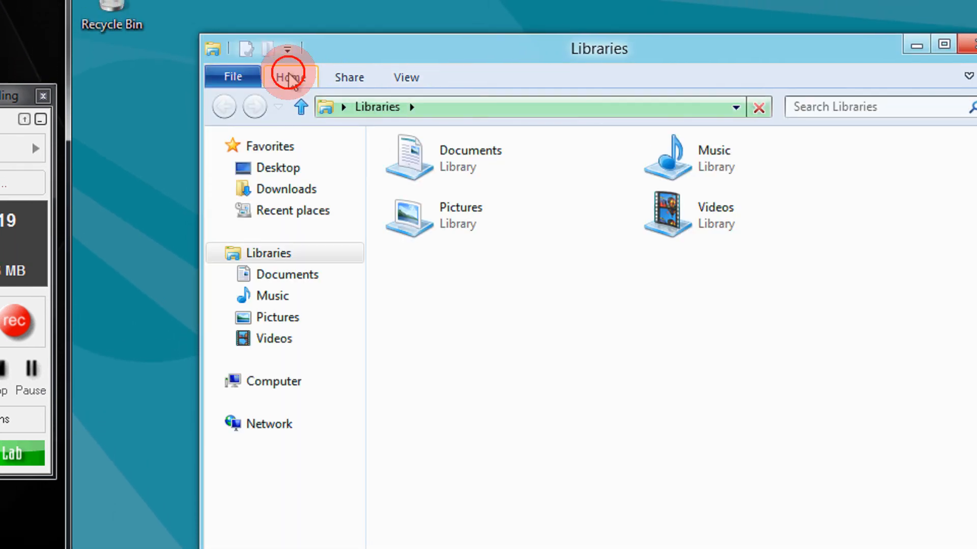
- Browse Explorer's Home, View and Share ribbon tabs and pin the ribbon expanded
{"action": "left_click", "coordinate": [288, 79]}
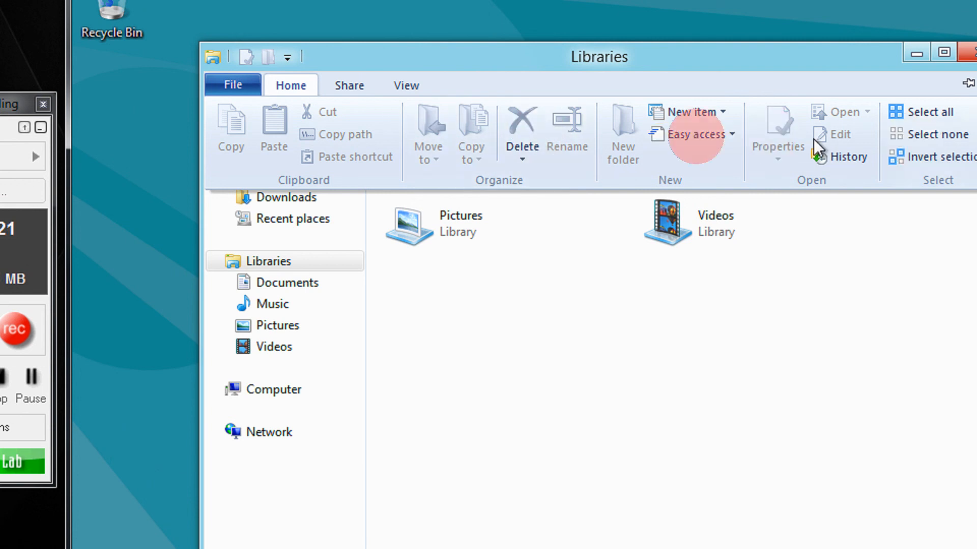
{"action": "left_click", "coordinate": [345, 92]}
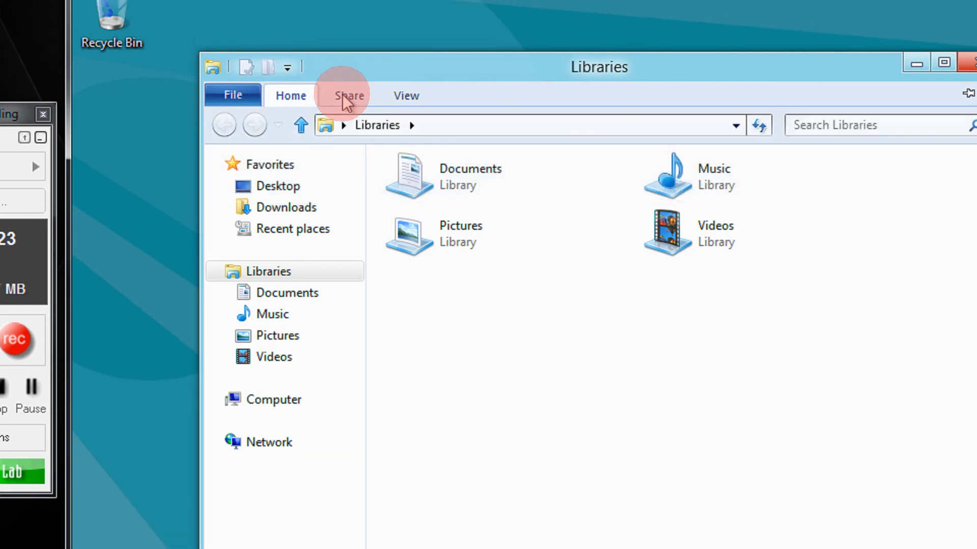
{"action": "left_click", "coordinate": [400, 109]}
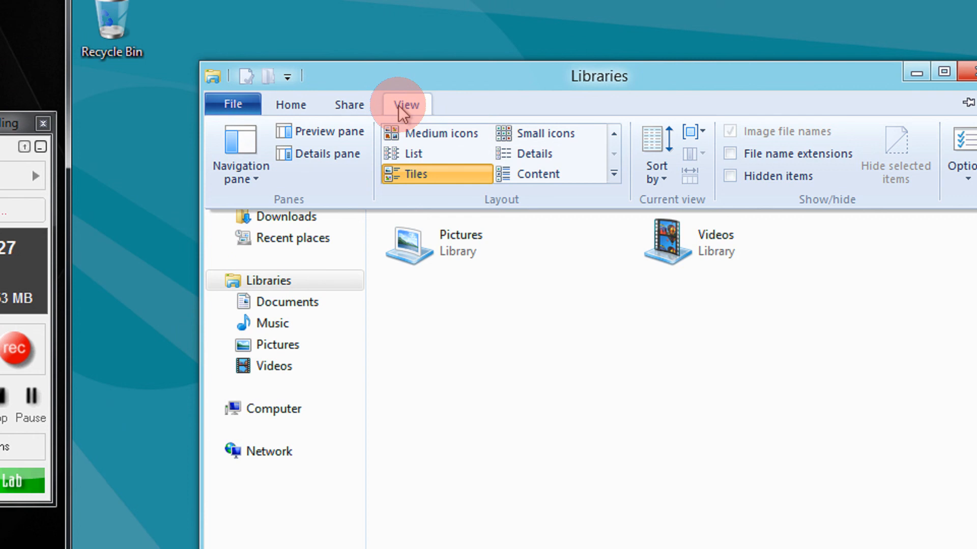
{"action": "left_click", "coordinate": [364, 106]}
{"action": "double_click", "coordinate": [302, 107]}
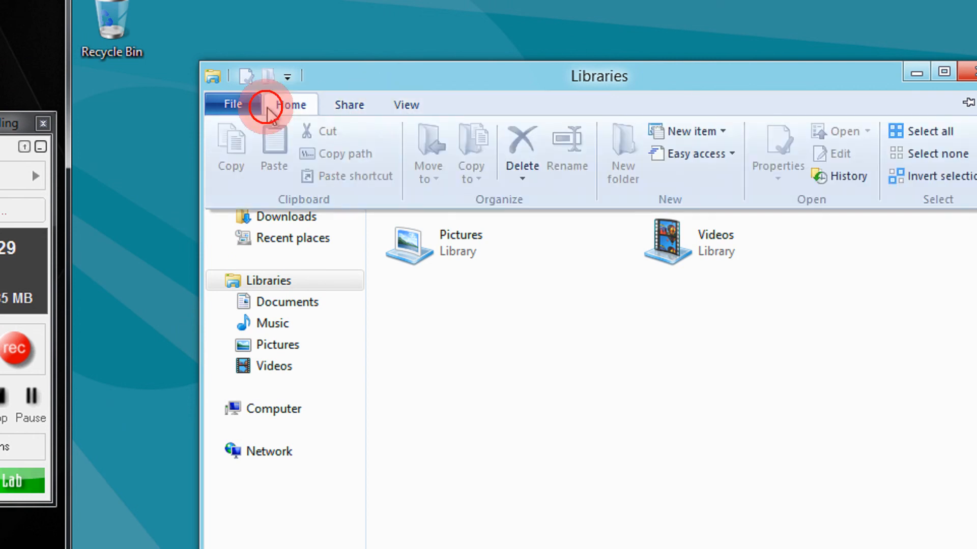
- Show the Computer view and select Local Disk (C:)
{"action": "left_click", "coordinate": [245, 107]}
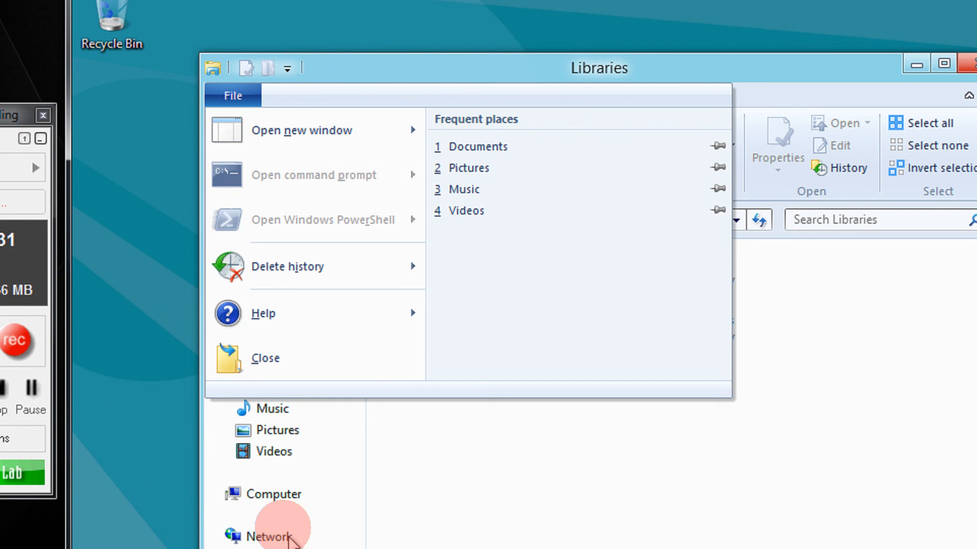
{"action": "left_click", "coordinate": [272, 499]}
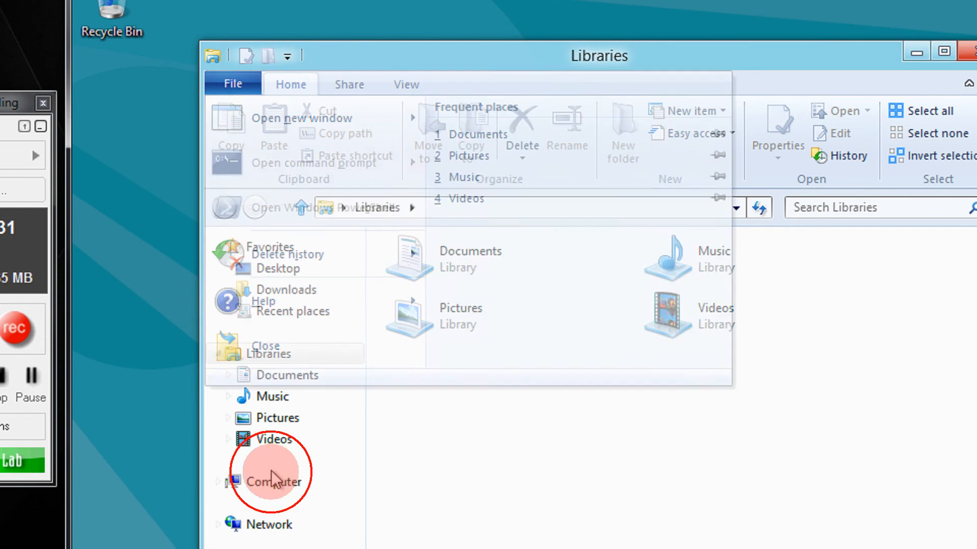
{"action": "left_click", "coordinate": [272, 499]}
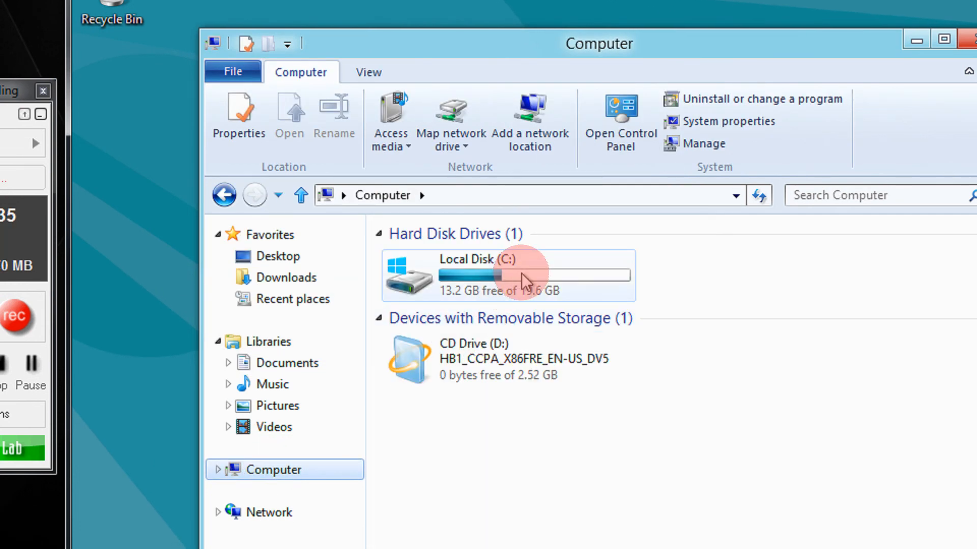
{"action": "left_click", "coordinate": [506, 284]}
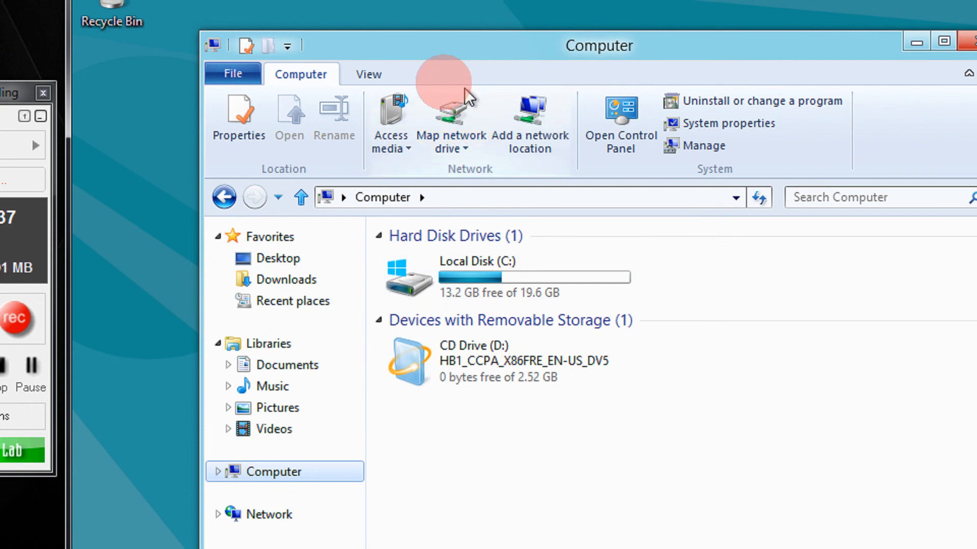